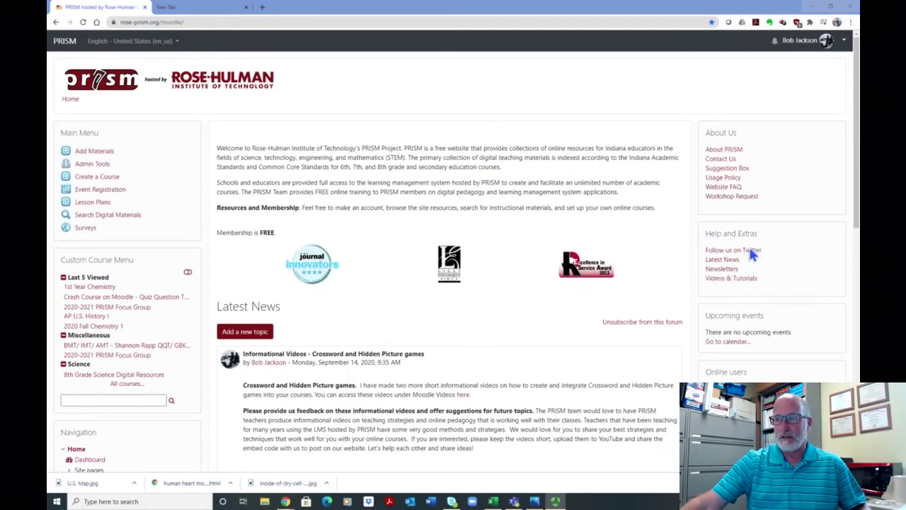
- Open the Videos & Tutorials page and look through its Moodle videos and tutorials
{"action": "left_click", "coordinate": [724, 284]}
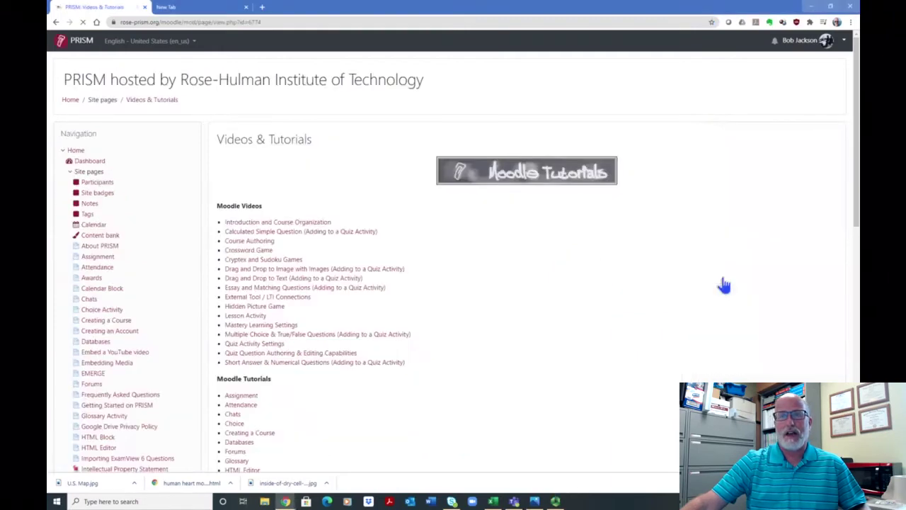
{"action": "scroll", "coordinate": [455, 237], "scroll_direction": "down", "scroll_amount": 3}
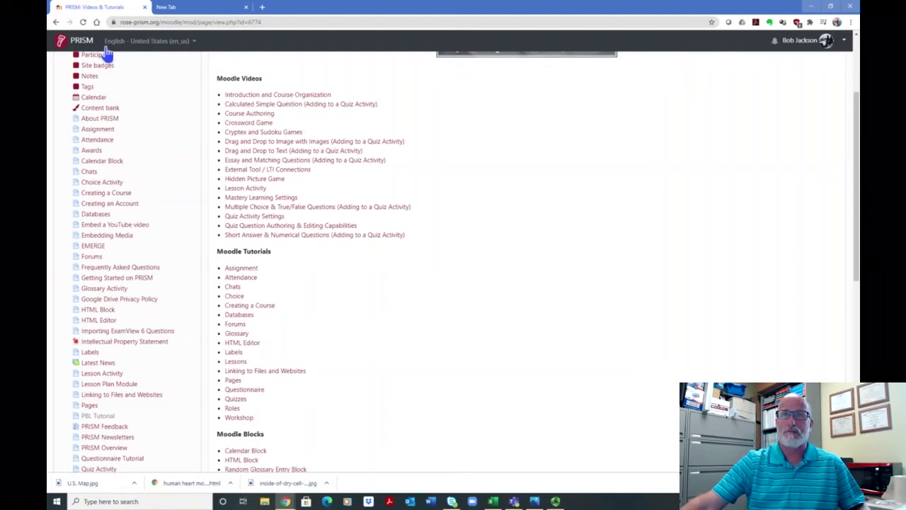
- Return to the PRISM home page and open the 1st Year Chemistry course
{"action": "left_click", "coordinate": [84, 45]}
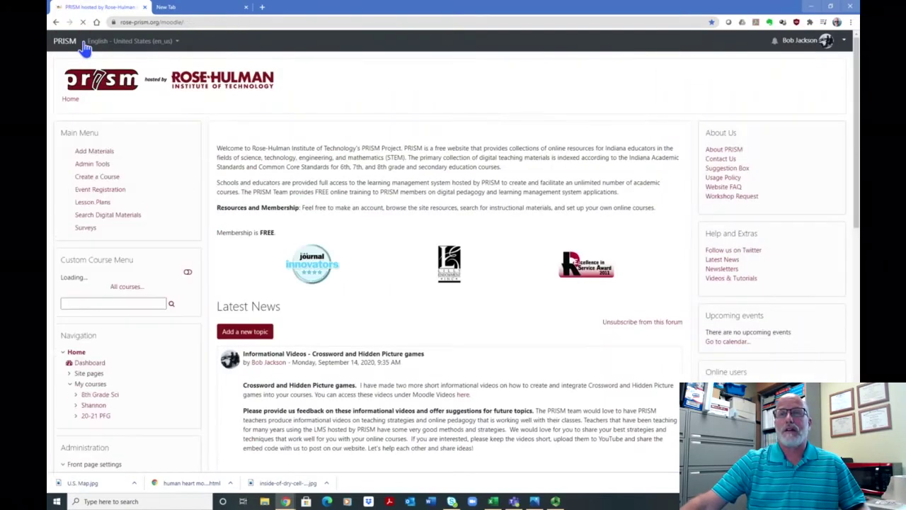
{"action": "scroll", "coordinate": [185, 181], "scroll_direction": "down", "scroll_amount": 5}
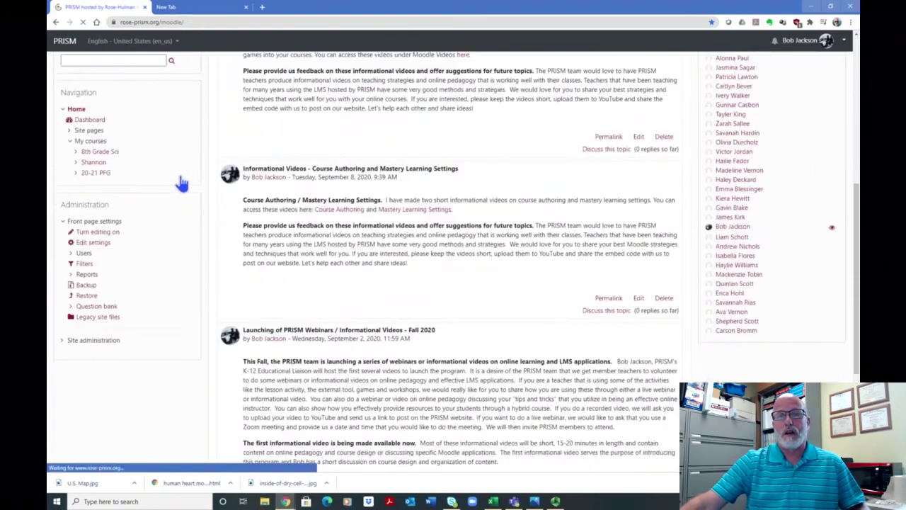
{"action": "scroll", "coordinate": [144, 175], "scroll_direction": "down", "scroll_amount": 1}
{"action": "scroll", "coordinate": [145, 180], "scroll_direction": "up", "scroll_amount": 15}
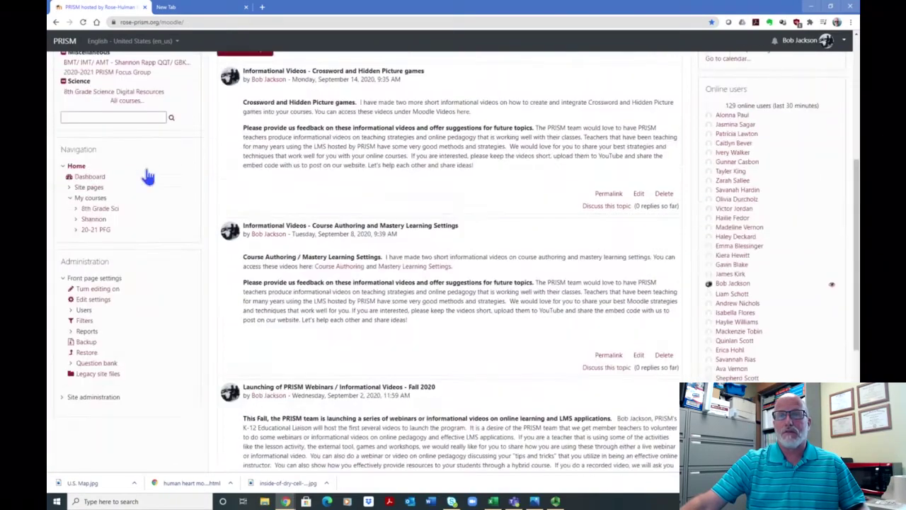
{"action": "scroll", "coordinate": [125, 209], "scroll_direction": "down", "scroll_amount": 2}
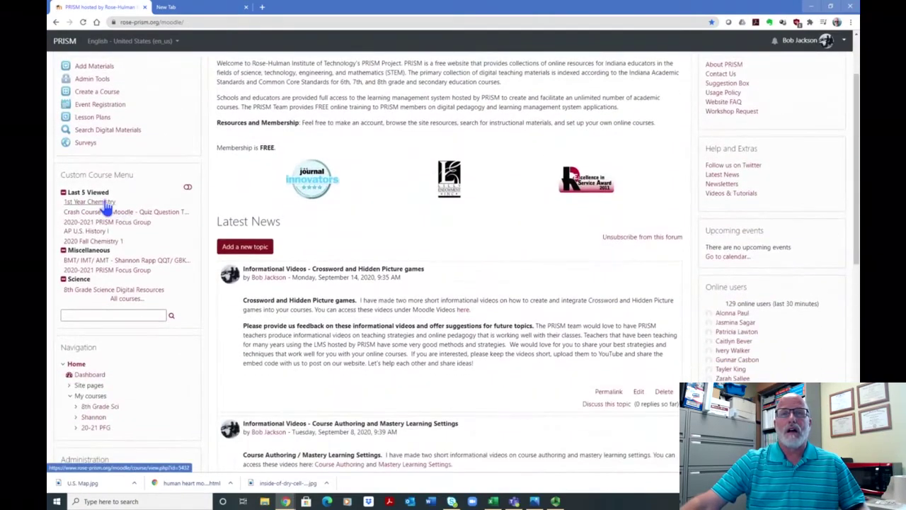
{"action": "left_click", "coordinate": [106, 203]}
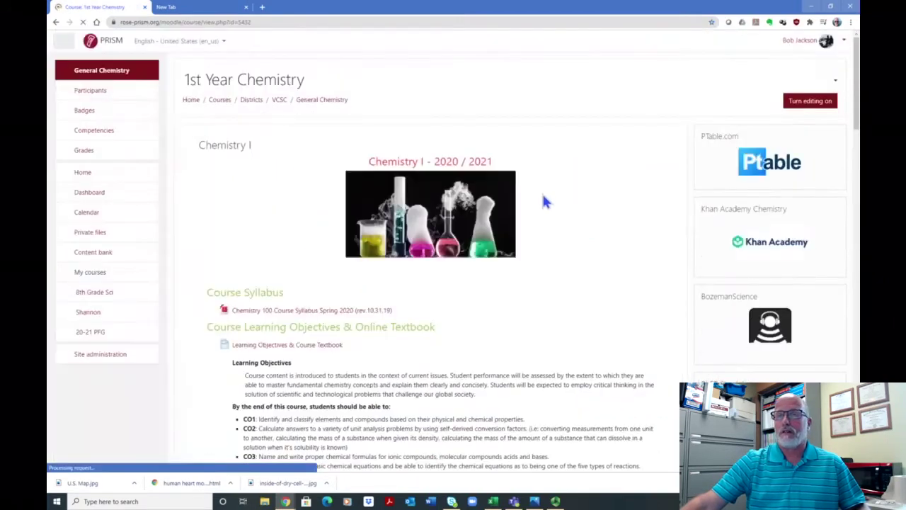
- Look through the course page's Unit 1 section to locate its quizzes and resources
{"action": "scroll", "coordinate": [577, 186], "scroll_direction": "down", "scroll_amount": 4}
{"action": "scroll", "coordinate": [570, 196], "scroll_direction": "down", "scroll_amount": 10}
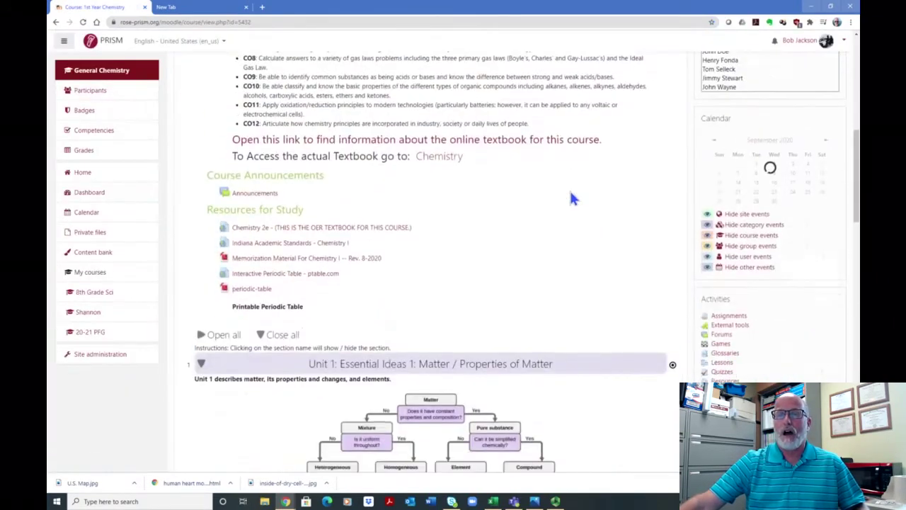
{"action": "scroll", "coordinate": [567, 202], "scroll_direction": "down", "scroll_amount": 6}
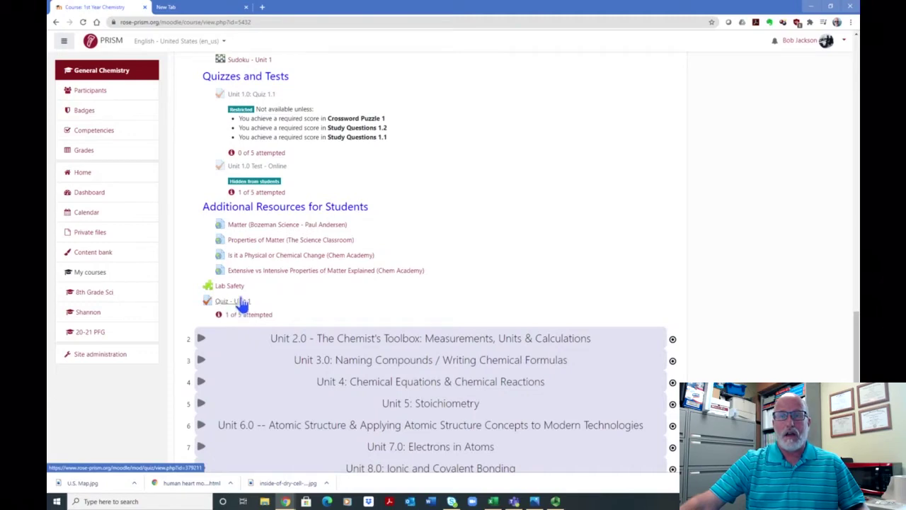
{"action": "scroll", "coordinate": [730, 187], "scroll_direction": "up", "scroll_amount": 4}
{"action": "scroll", "coordinate": [733, 181], "scroll_direction": "up", "scroll_amount": 6}
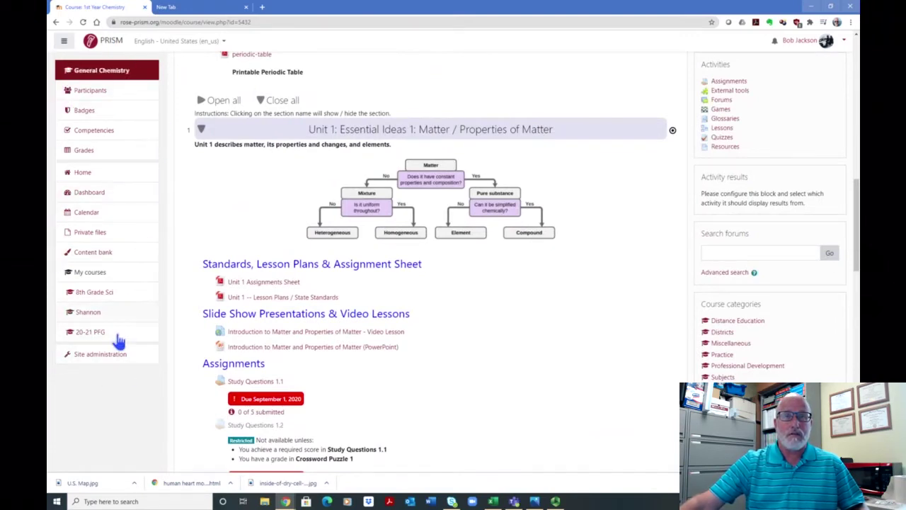
{"action": "scroll", "coordinate": [834, 136], "scroll_direction": "up", "scroll_amount": 10}
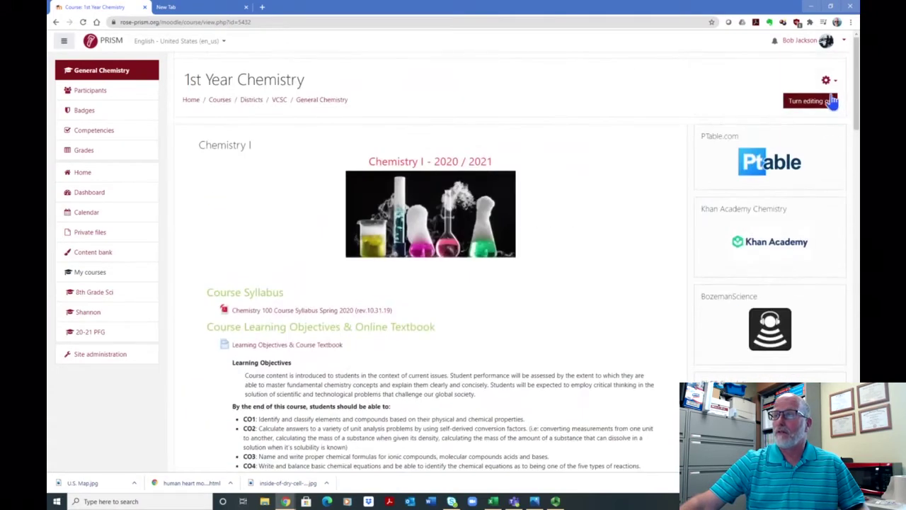
- Open the course's question bank from the full course administration options and view its question list
{"action": "left_click", "coordinate": [827, 80]}
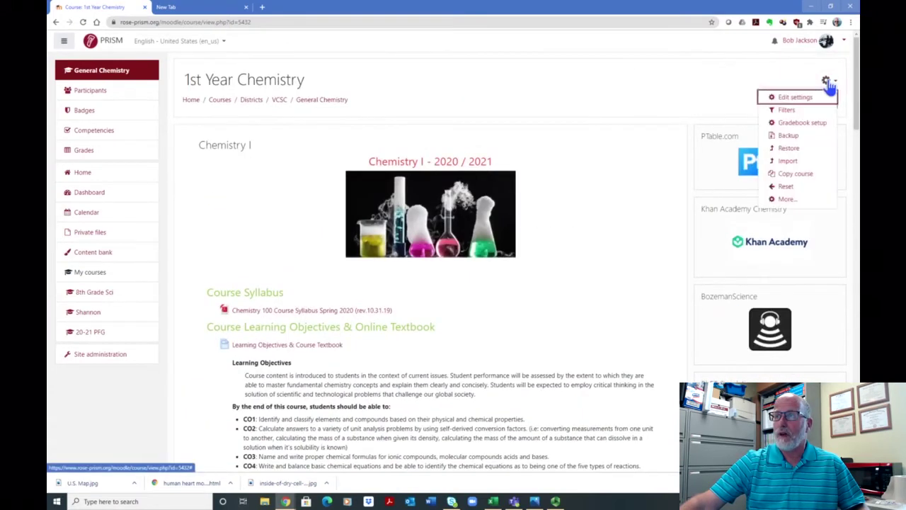
{"action": "left_click", "coordinate": [787, 199]}
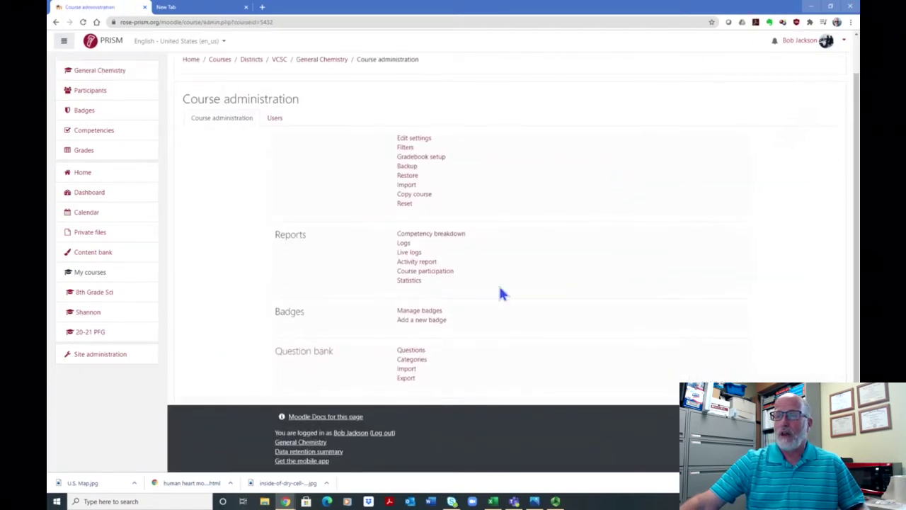
{"action": "left_click", "coordinate": [411, 350]}
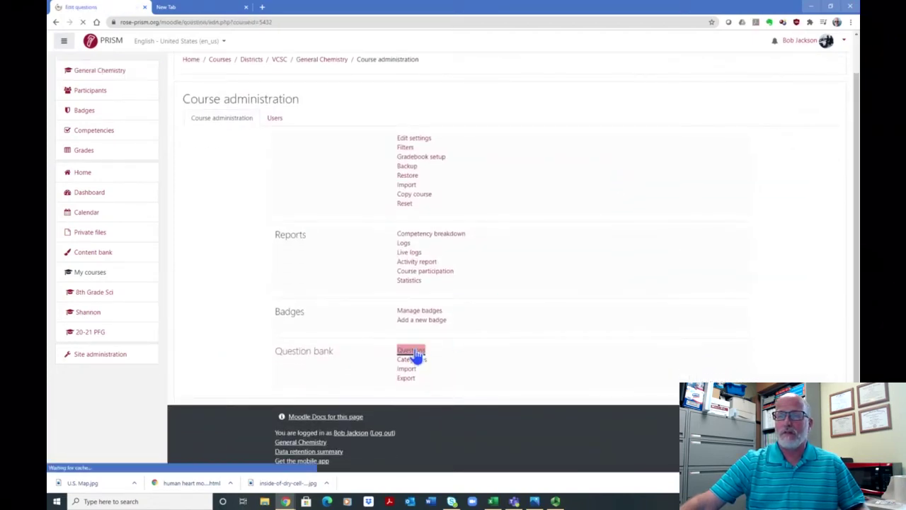
{"action": "scroll", "coordinate": [374, 206], "scroll_direction": "down", "scroll_amount": 2}
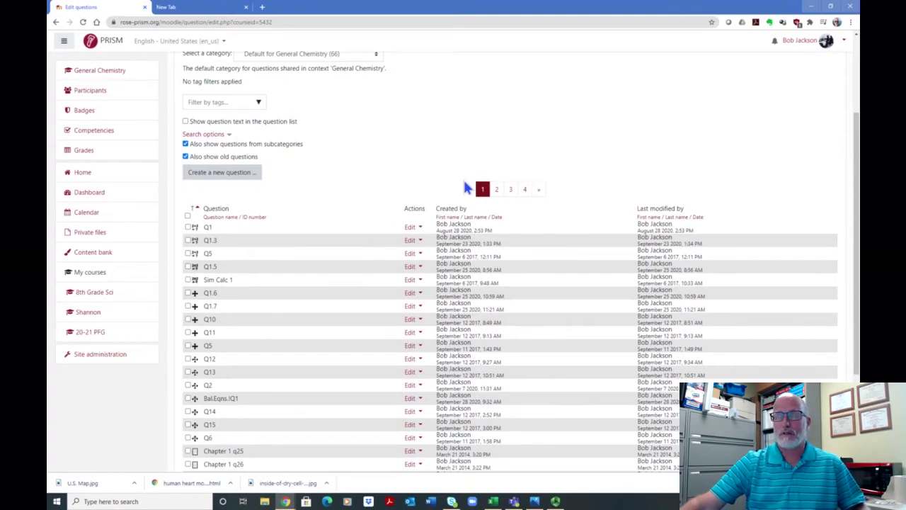
{"action": "scroll", "coordinate": [858, 142], "scroll_direction": "up", "scroll_amount": 2}
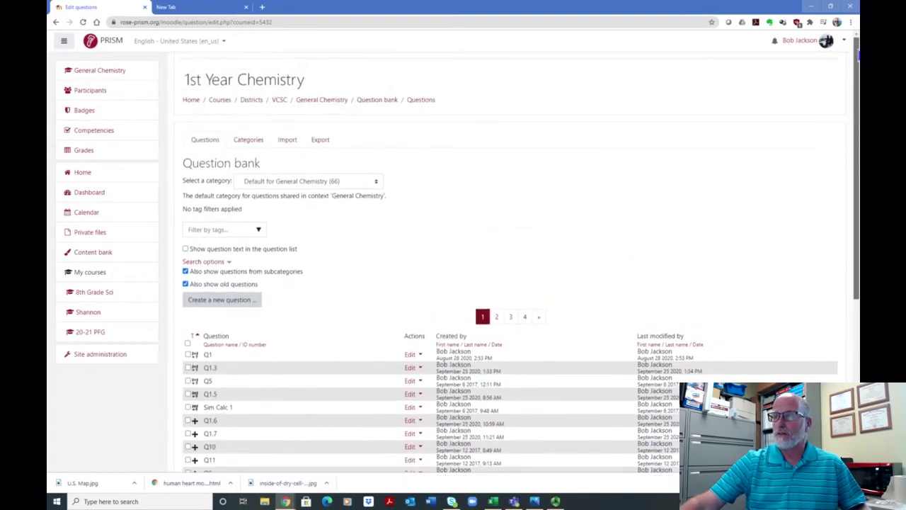
- Return to the PRISM home page and view the question bank belonging to the front page settings
{"action": "left_click", "coordinate": [112, 44]}
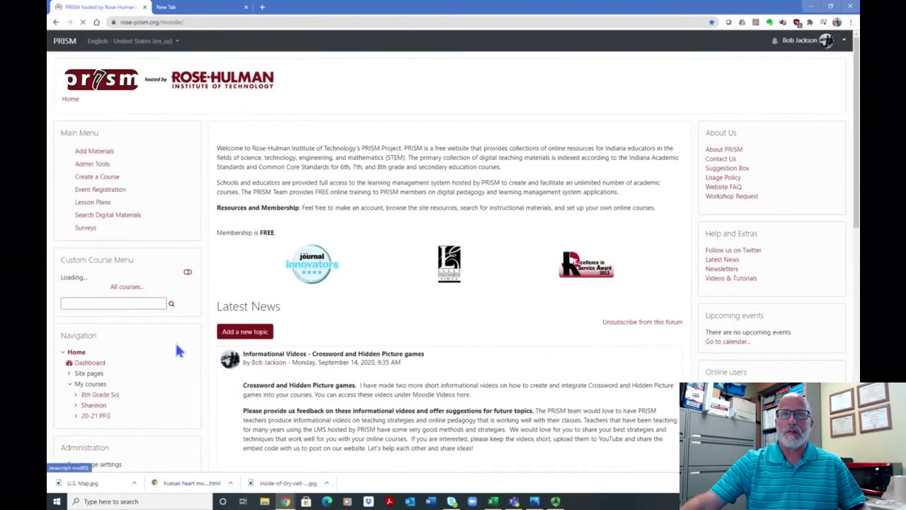
{"action": "scroll", "coordinate": [170, 164], "scroll_direction": "down", "scroll_amount": 5}
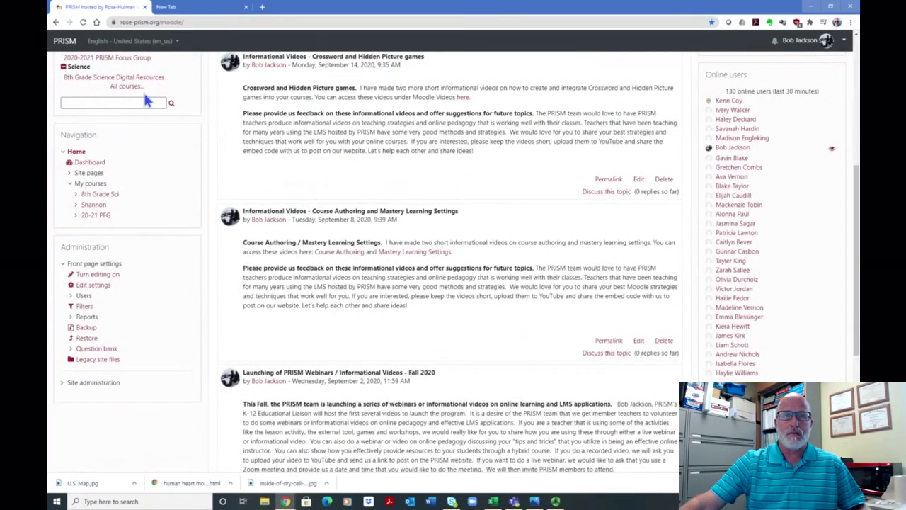
{"action": "scroll", "coordinate": [145, 107], "scroll_direction": "down", "scroll_amount": 1}
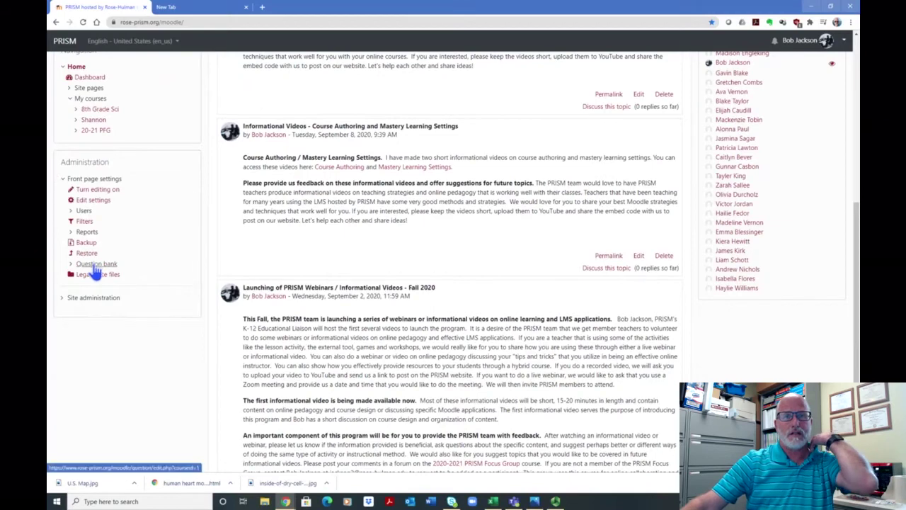
{"action": "left_click", "coordinate": [93, 265]}
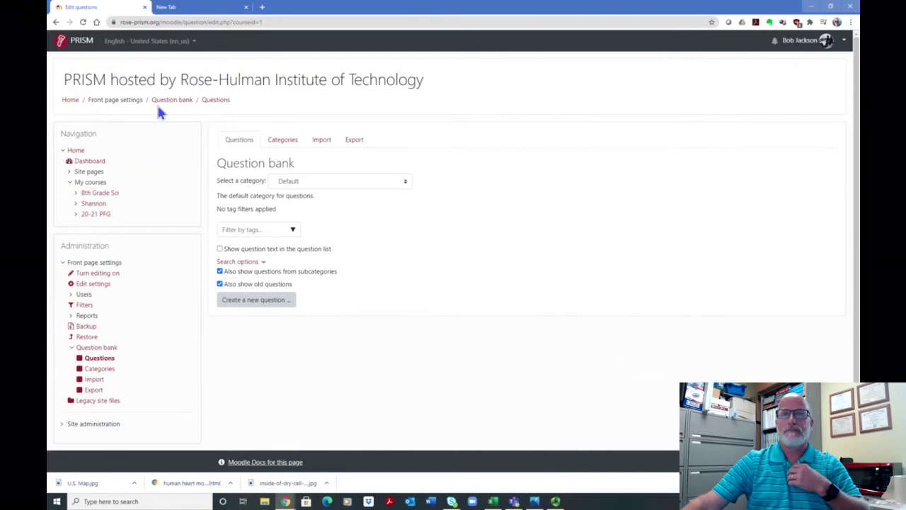
{"action": "scroll", "coordinate": [152, 177], "scroll_direction": "down", "scroll_amount": 2}
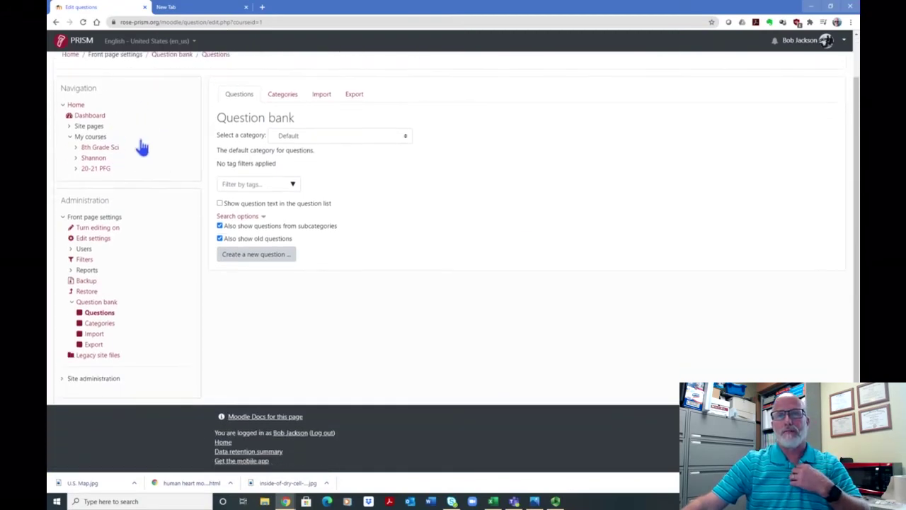
{"action": "scroll", "coordinate": [138, 135], "scroll_direction": "up", "scroll_amount": 2}
- Go back to the 1st Year Chemistry course from the home page and open Quiz - Unit 1
{"action": "left_click", "coordinate": [85, 44]}
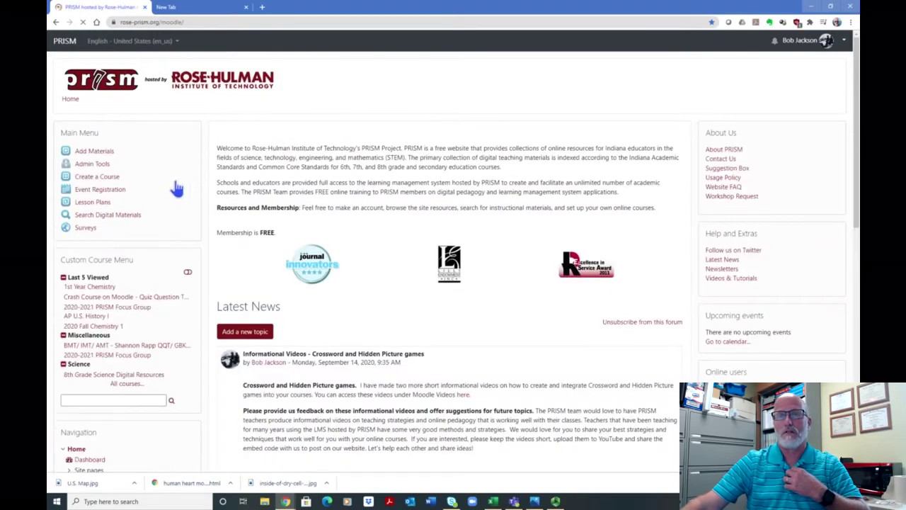
{"action": "scroll", "coordinate": [170, 196], "scroll_direction": "down", "scroll_amount": 1}
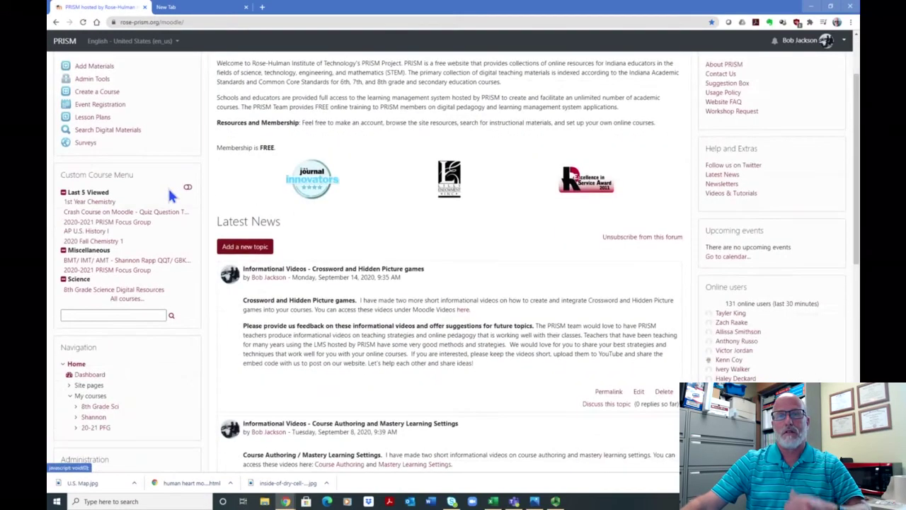
{"action": "left_click", "coordinate": [101, 203]}
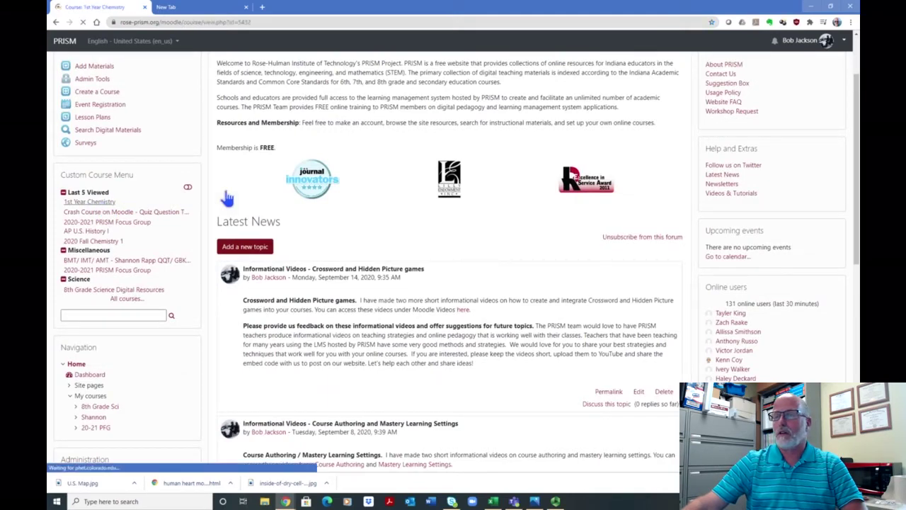
{"action": "scroll", "coordinate": [357, 177], "scroll_direction": "down", "scroll_amount": 6}
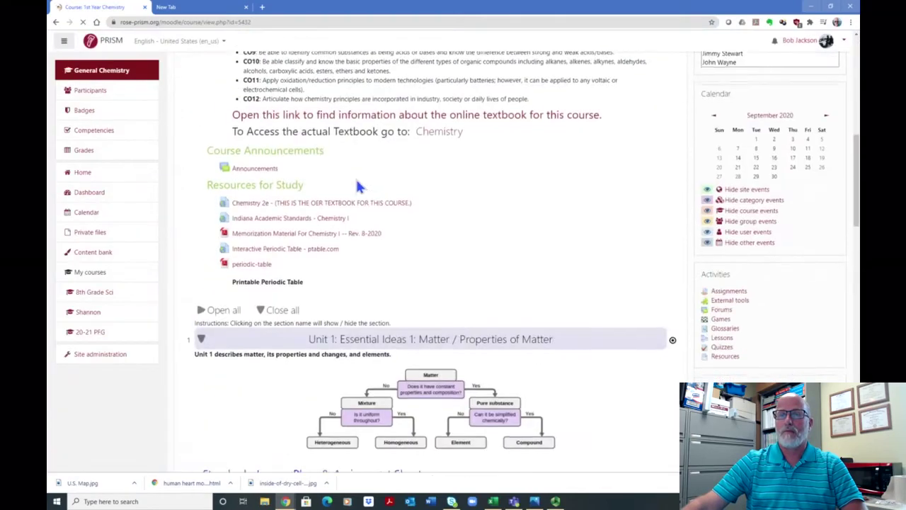
{"action": "scroll", "coordinate": [357, 184], "scroll_direction": "down", "scroll_amount": 15}
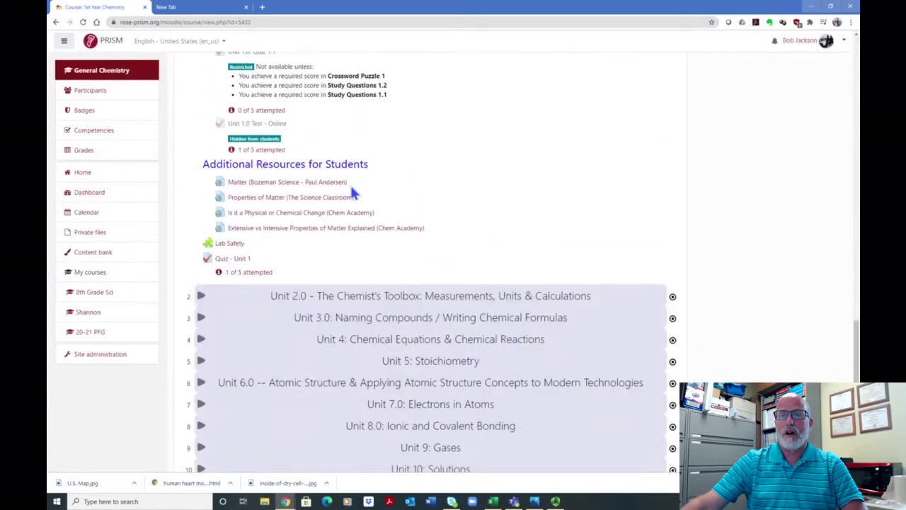
{"action": "left_click", "coordinate": [241, 263]}
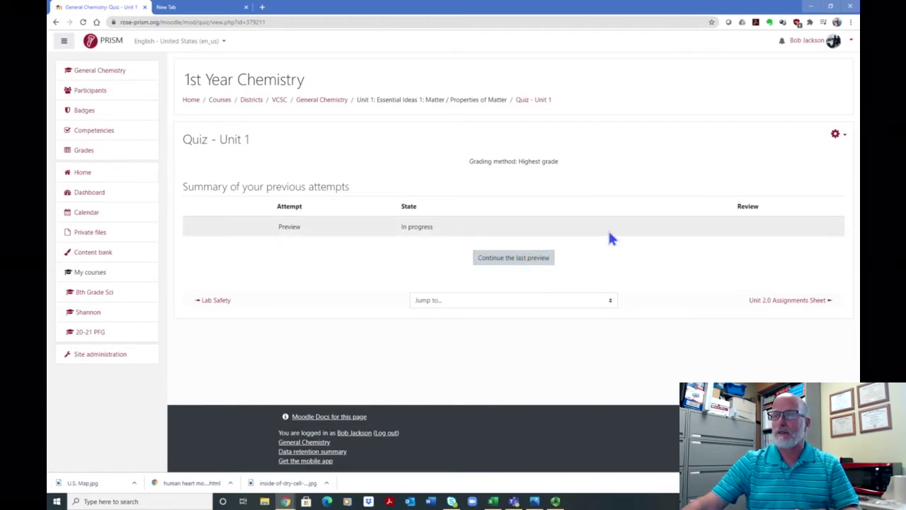
- Open Quiz - Unit 1 for question editing and go to the end of its question list
{"action": "left_click", "coordinate": [837, 138]}
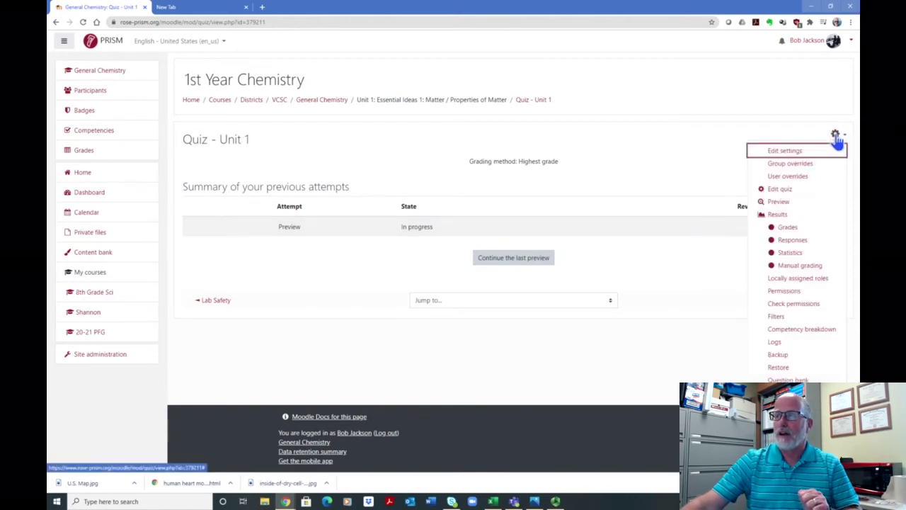
{"action": "left_click", "coordinate": [776, 189]}
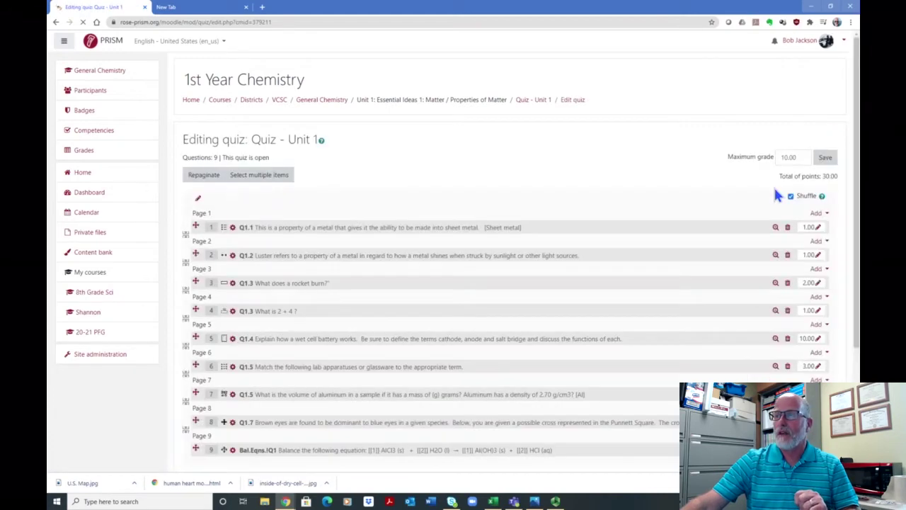
{"action": "scroll", "coordinate": [793, 199], "scroll_direction": "down", "scroll_amount": 2}
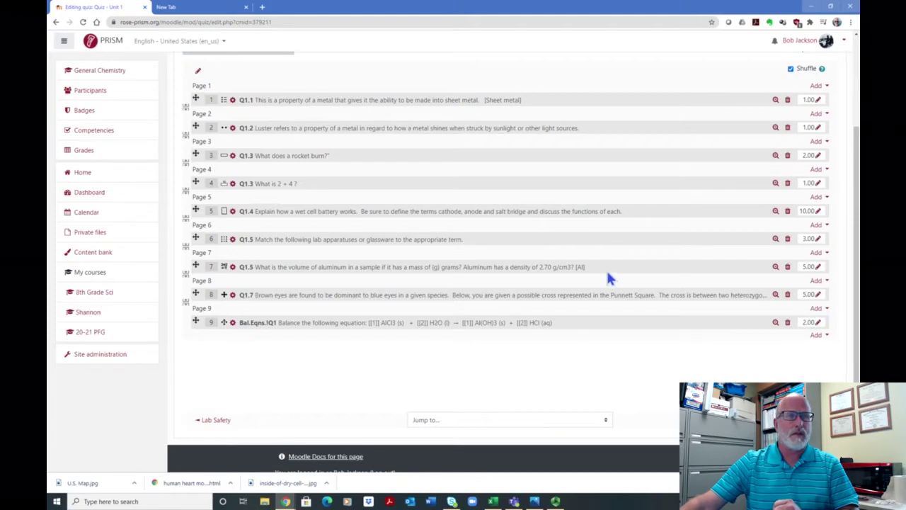
- Add a new question of the type Drag and drop markers after the quiz's last question
{"action": "left_click", "coordinate": [816, 337]}
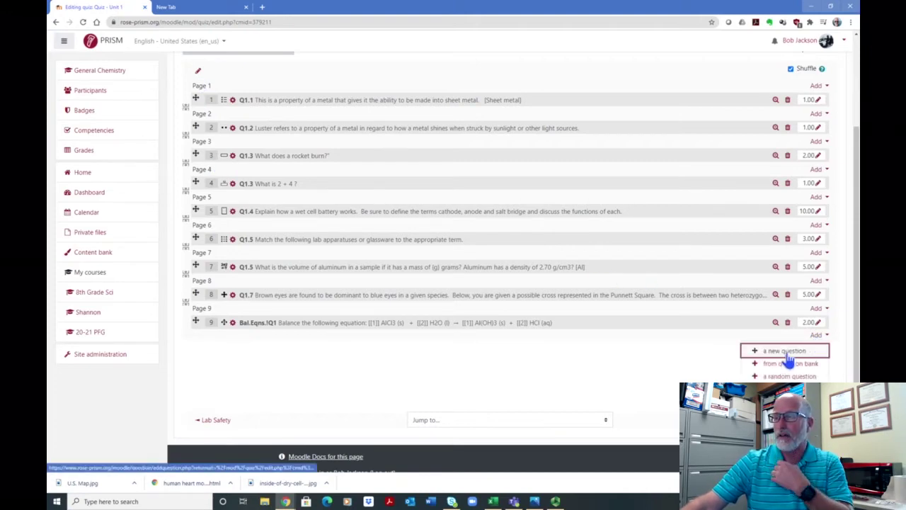
{"action": "left_click", "coordinate": [786, 352]}
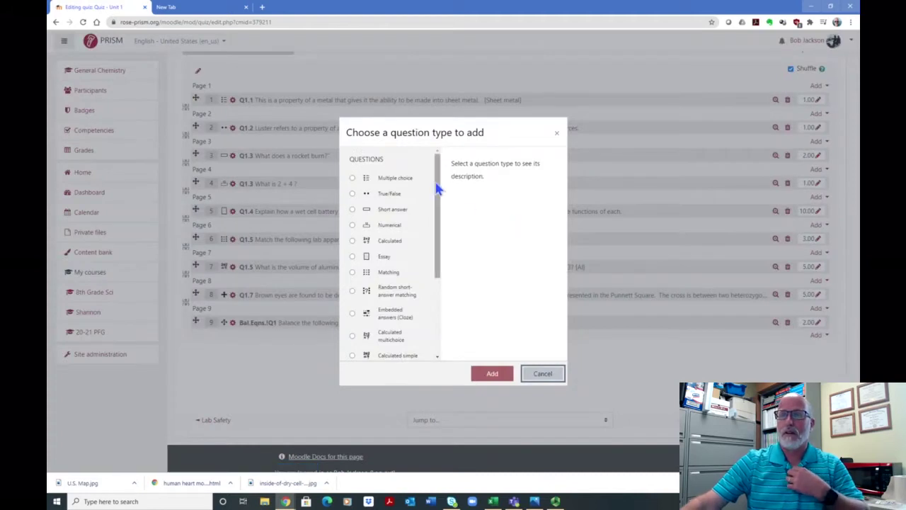
{"action": "left_click_drag", "start_coordinate": [437, 189], "coordinate": [445, 271]}
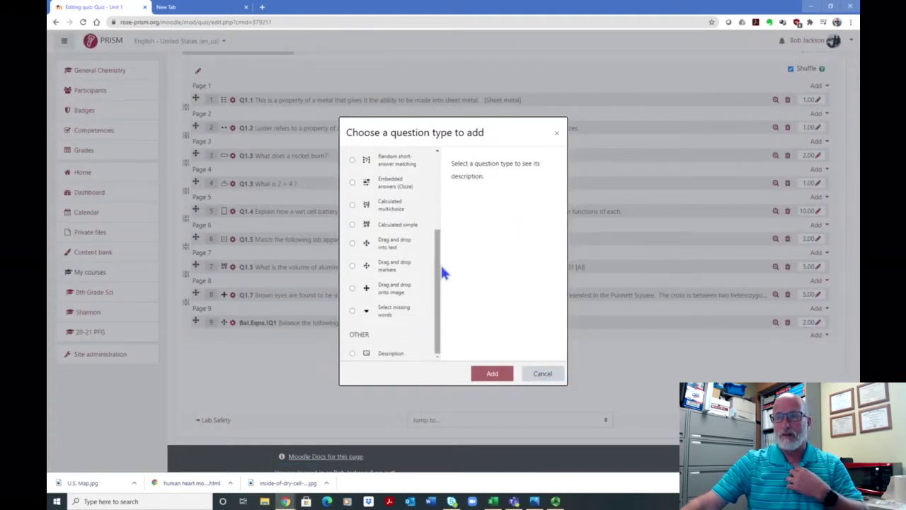
{"action": "left_click", "coordinate": [352, 266]}
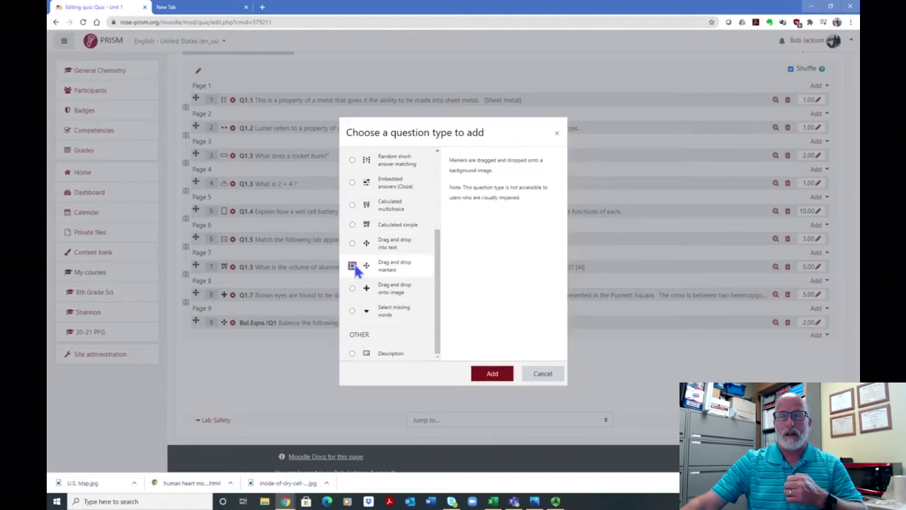
{"action": "left_click", "coordinate": [492, 373]}
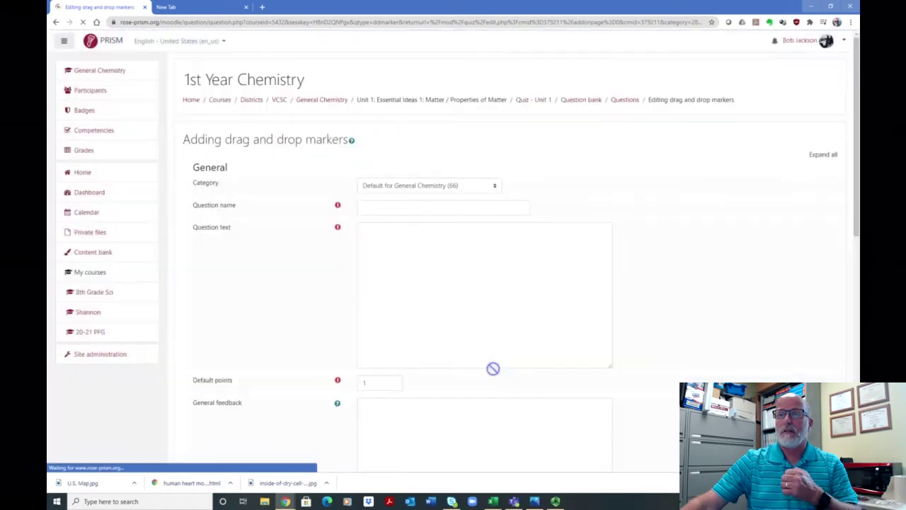
- Keep the question in the category Default for General Chemistry and name it U.S.Map1.1
{"action": "scroll", "coordinate": [655, 209], "scroll_direction": "down", "scroll_amount": 2}
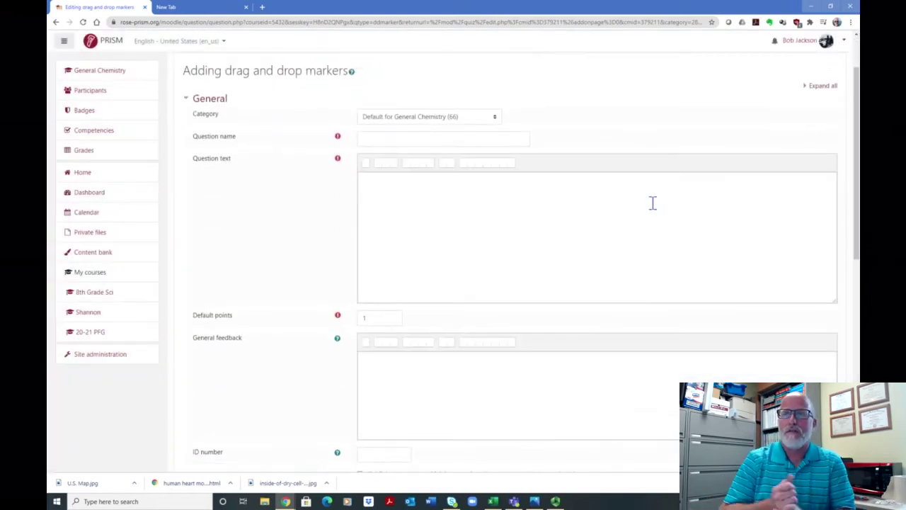
{"action": "left_click", "coordinate": [493, 122]}
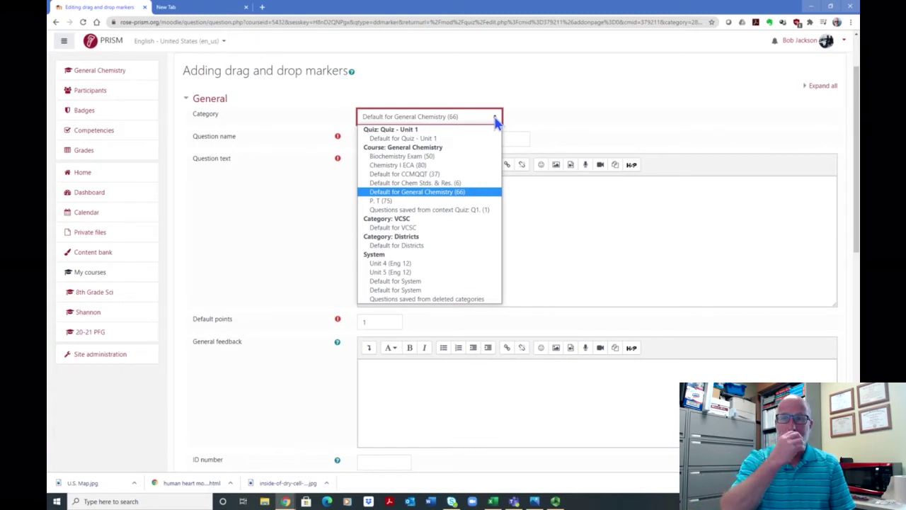
{"action": "left_click", "coordinate": [467, 195]}
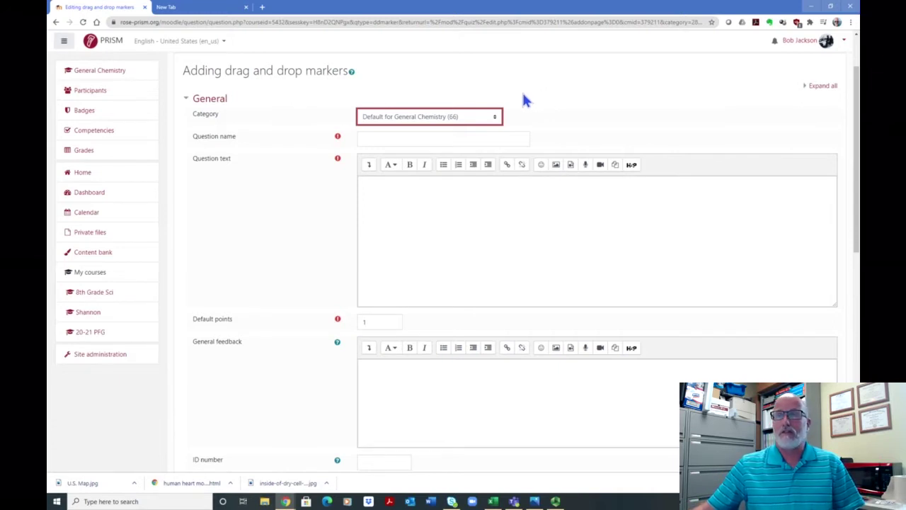
{"action": "left_click", "coordinate": [369, 138]}
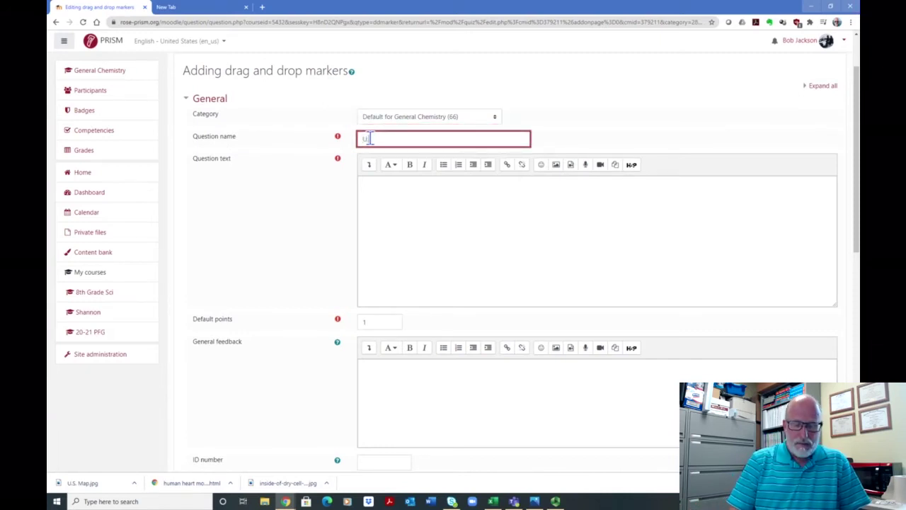
{"action": "type", "text": "U.S.Map1.1"}
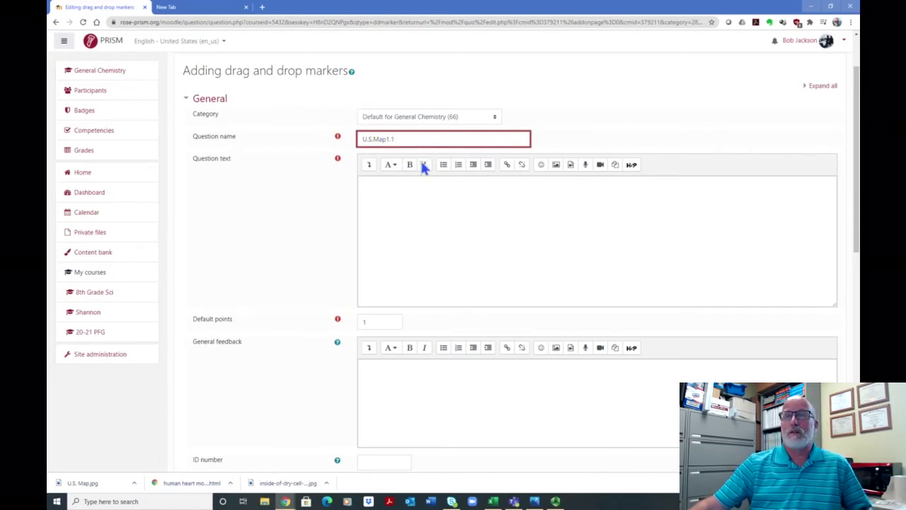
- Enter the question text "Label the states properly by dragging and dropping the proper name of a state on the map below."
{"action": "scroll", "coordinate": [410, 153], "scroll_direction": "down", "scroll_amount": 1}
{"action": "left_click", "coordinate": [380, 101]}
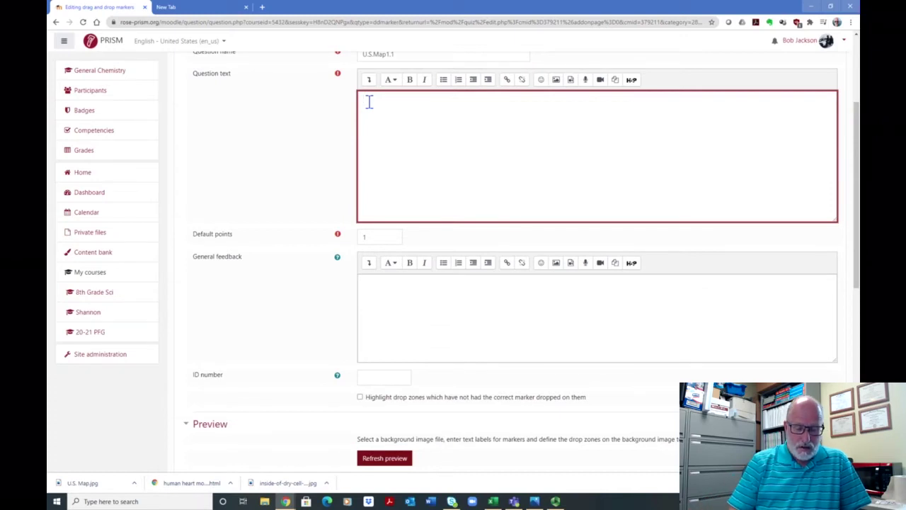
{"action": "type", "text": "the "}
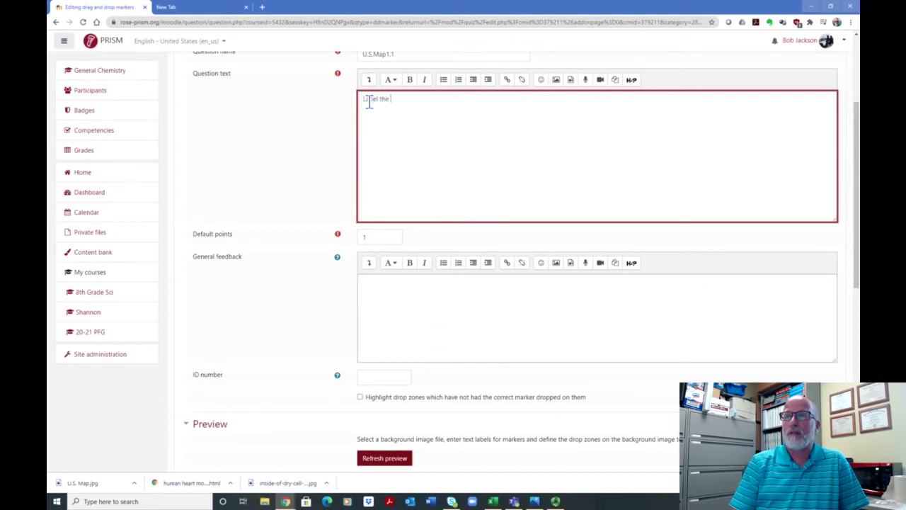
{"action": "type", "text": "states "}
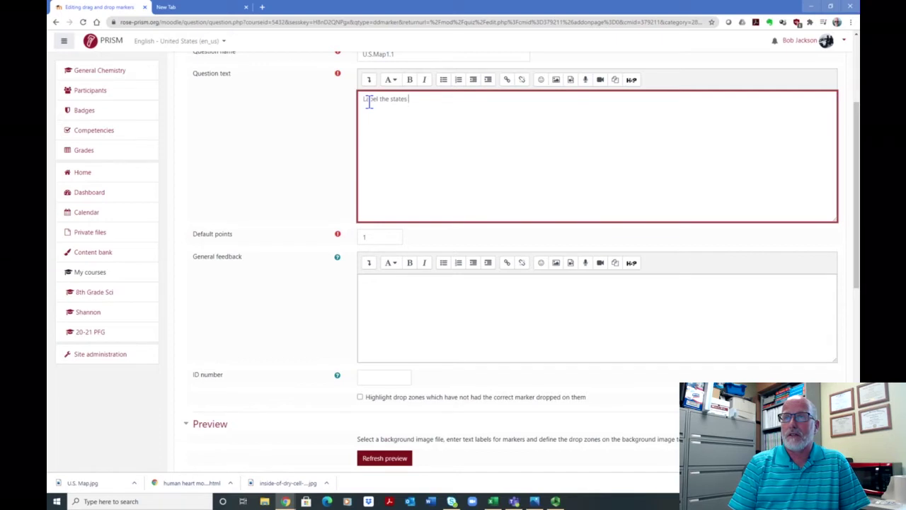
{"action": "type", "text": "prob"}
{"action": "type", "text": "perly by"}
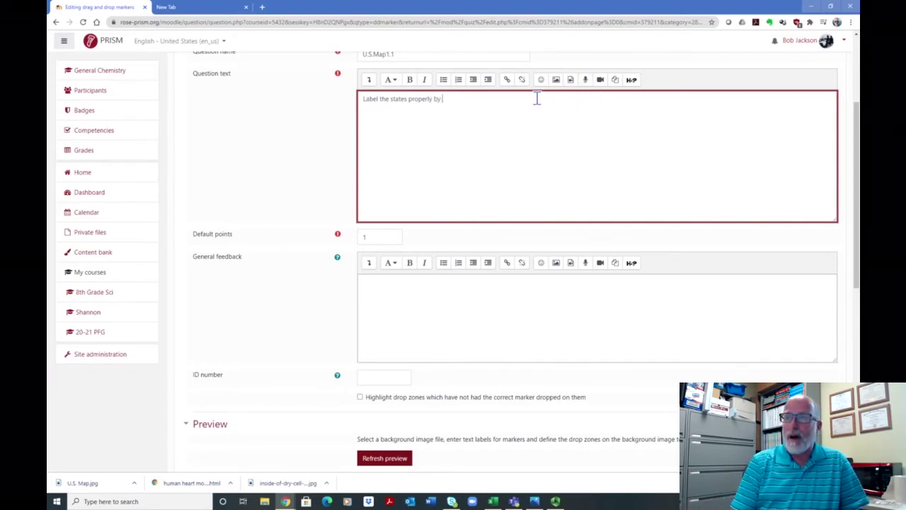
{"action": "type", "text": "draggin"}
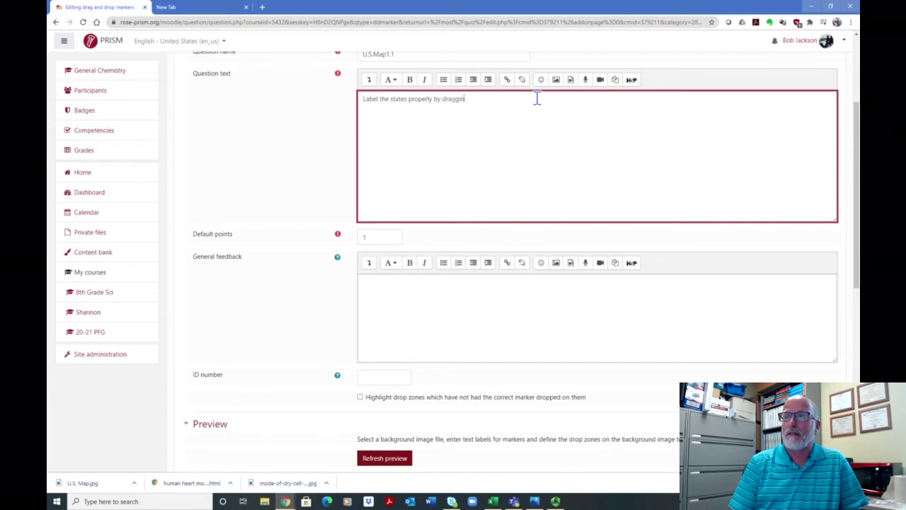
{"action": "type", "text": "g and dropping"}
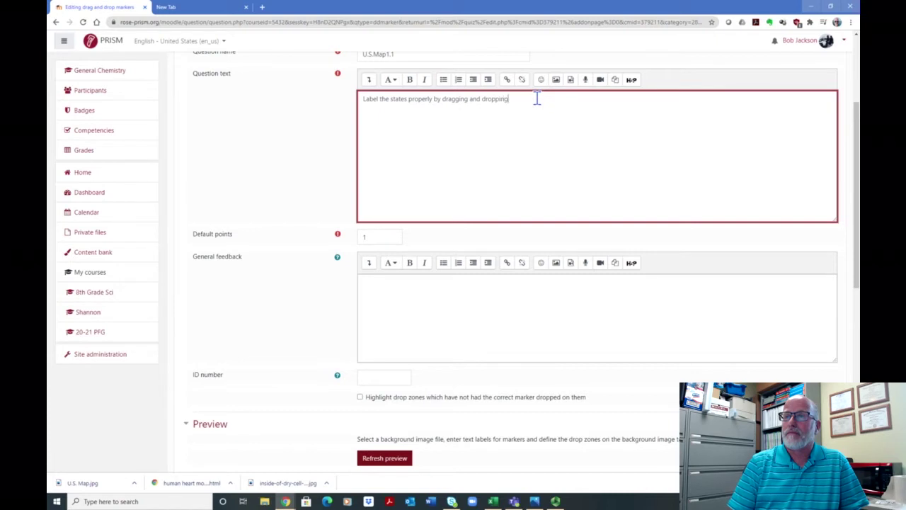
{"action": "type", "text": " the pro"}
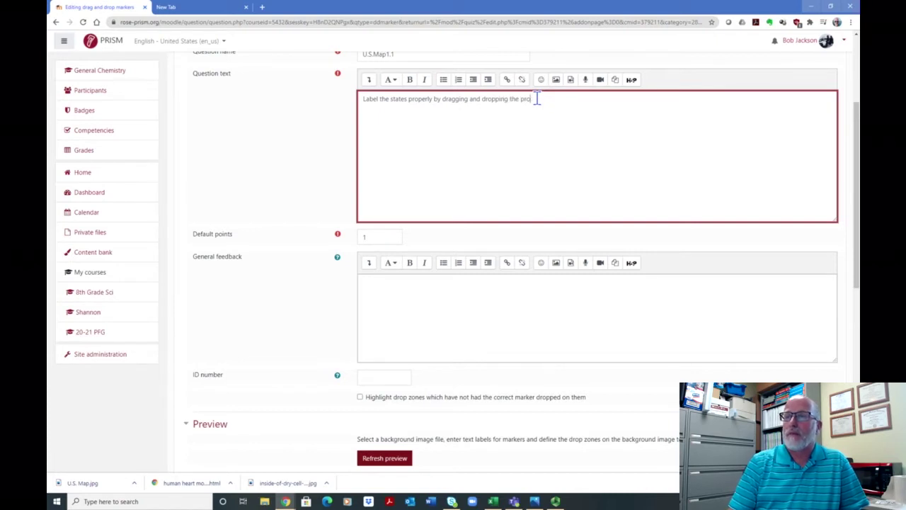
{"action": "type", "text": "per name of"}
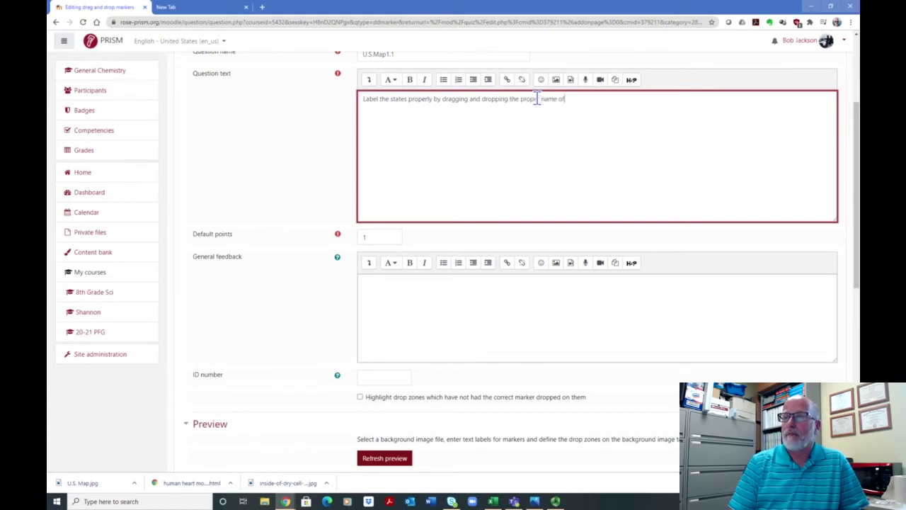
{"action": "type", "text": " a state on"}
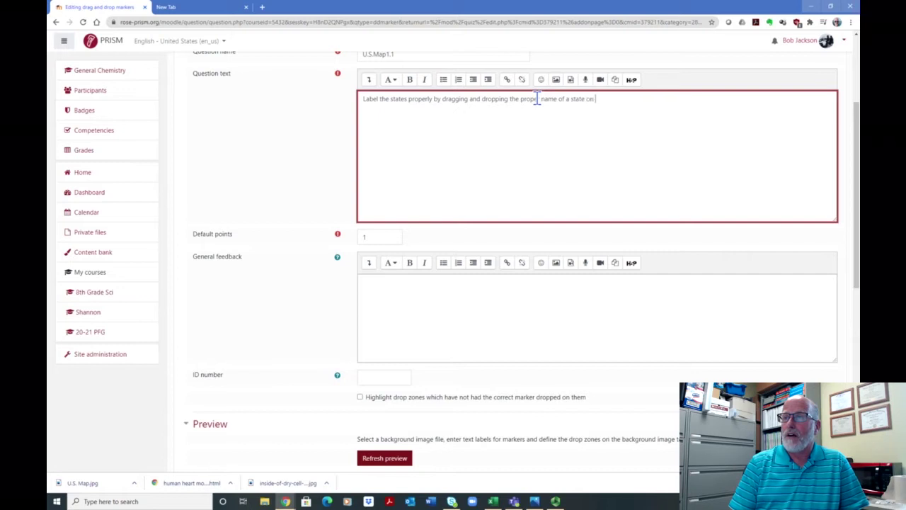
{"action": "type", "text": " the "}
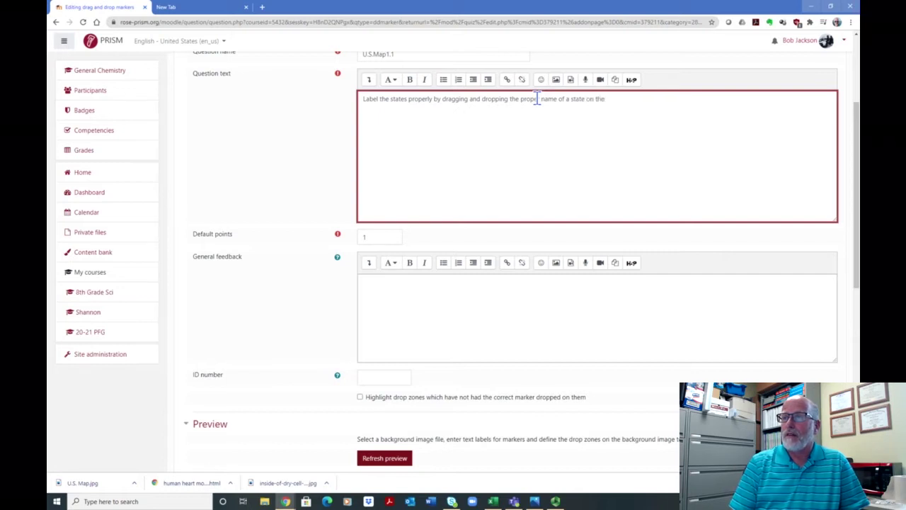
{"action": "type", "text": "map below."}
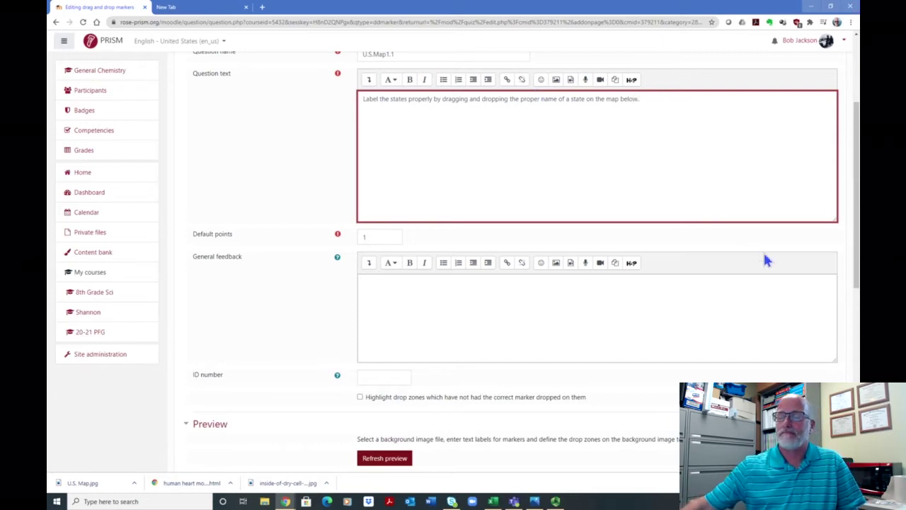
- Set the question's default points to 3
{"action": "scroll", "coordinate": [736, 234], "scroll_direction": "down", "scroll_amount": 2}
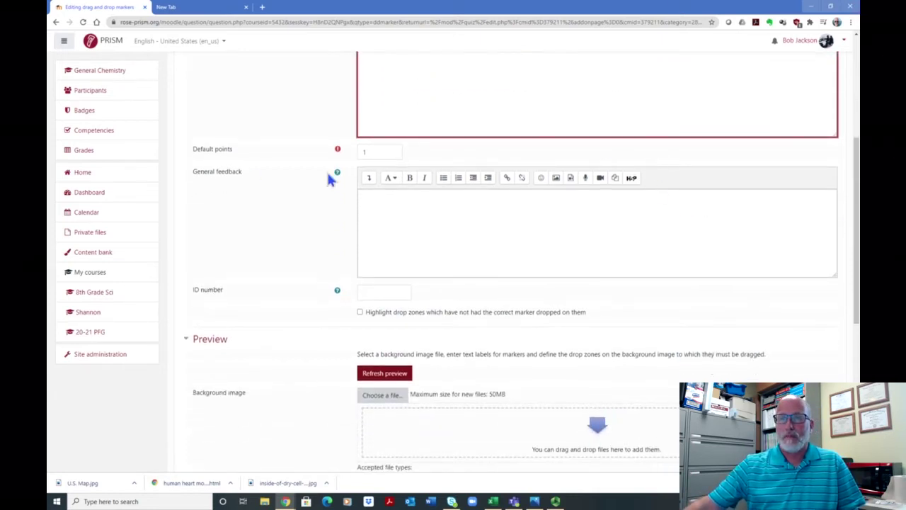
{"action": "left_click", "coordinate": [370, 152]}
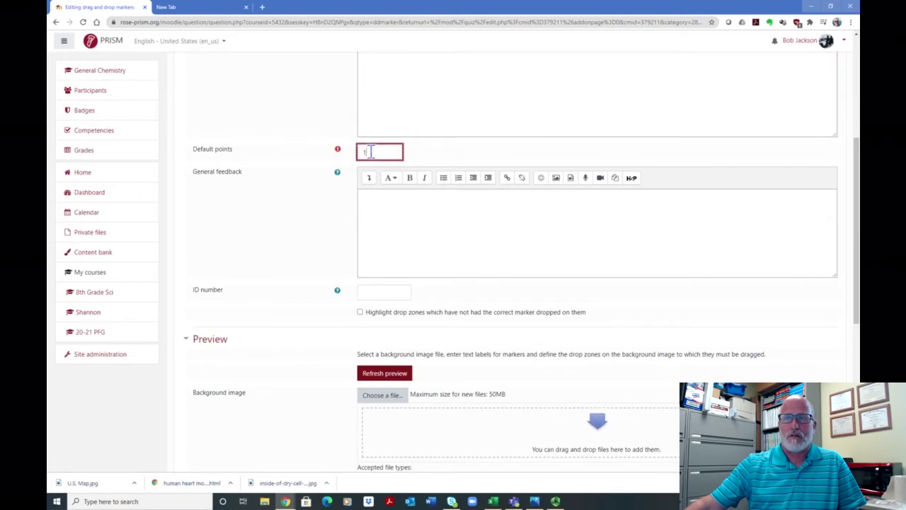
{"action": "key", "text": "BackSpace"}
{"action": "type", "text": "3"}
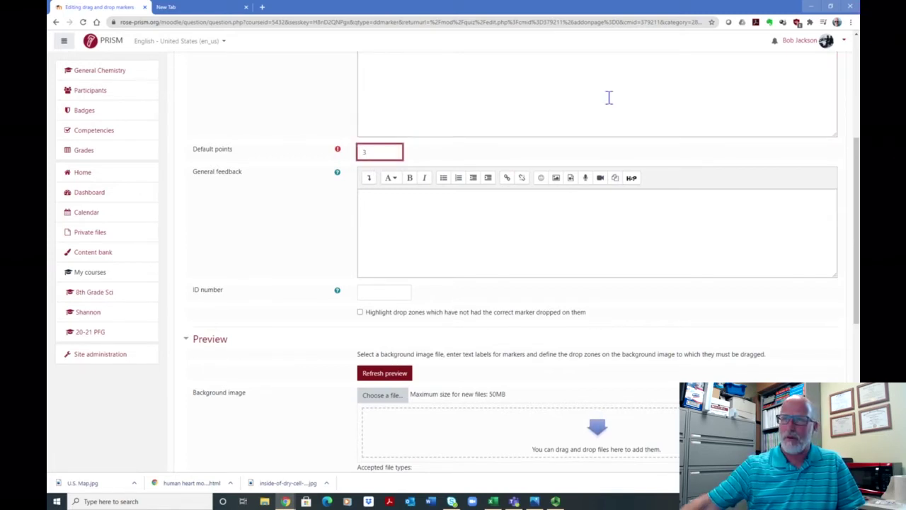
- Enable highlighting of drop zones which have not had the correct marker dropped on them
{"action": "scroll", "coordinate": [587, 83], "scroll_direction": "down", "scroll_amount": 2}
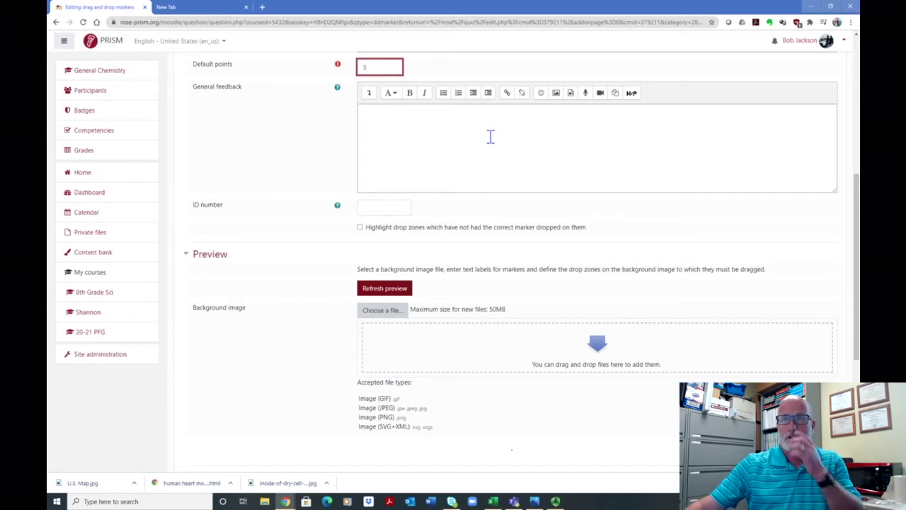
{"action": "scroll", "coordinate": [488, 127], "scroll_direction": "down", "scroll_amount": 3}
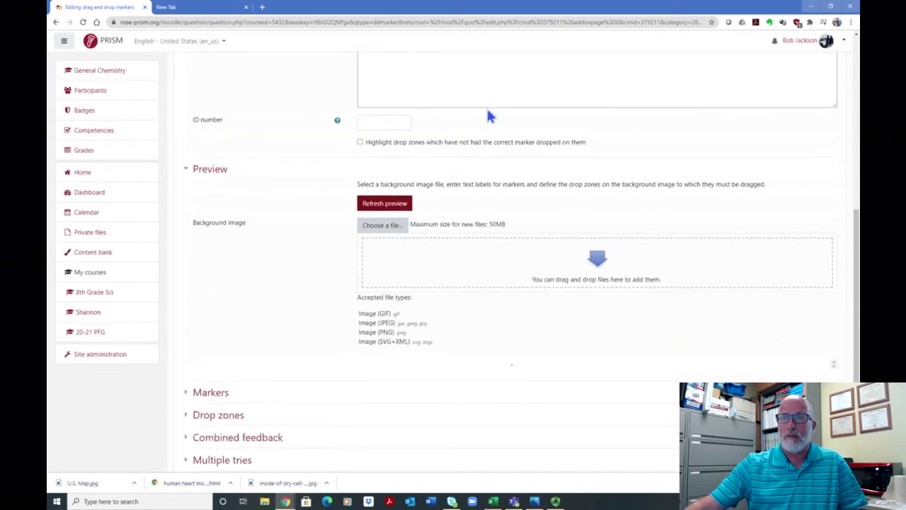
{"action": "scroll", "coordinate": [404, 80], "scroll_direction": "up", "scroll_amount": 2}
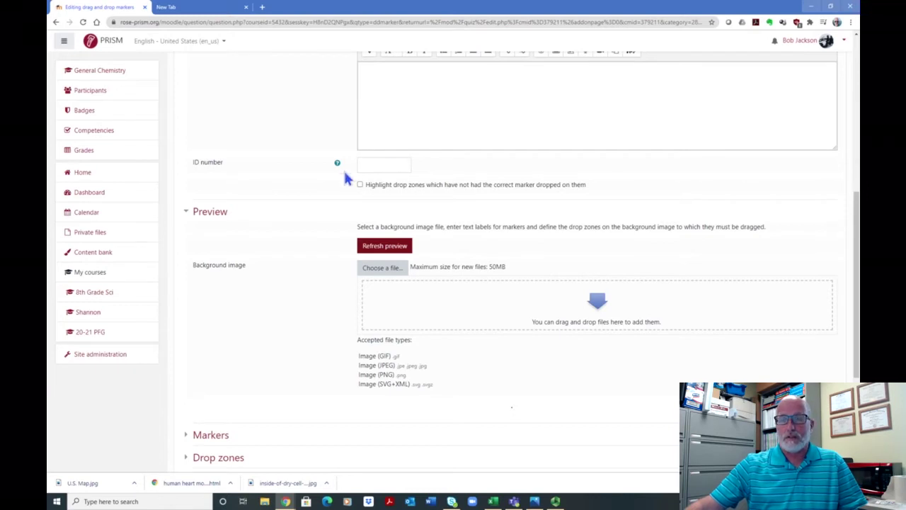
{"action": "scroll", "coordinate": [474, 175], "scroll_direction": "down", "scroll_amount": 1}
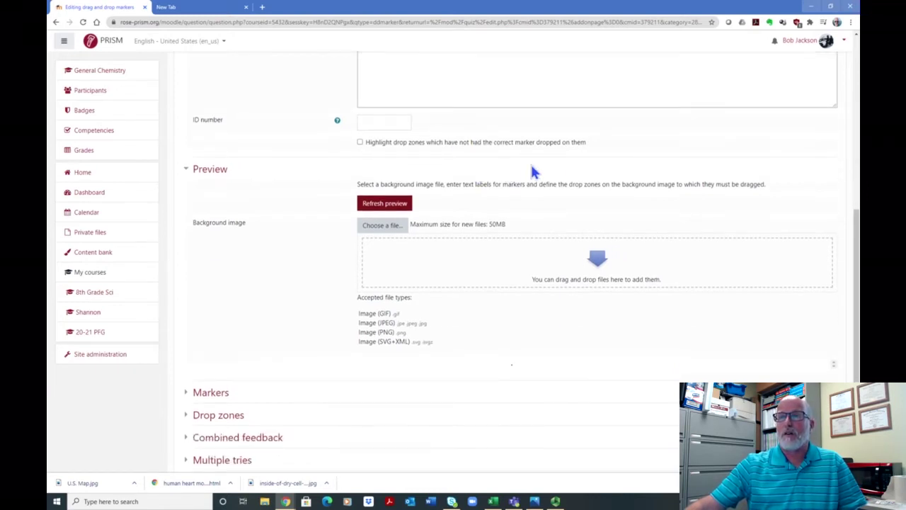
{"action": "scroll", "coordinate": [645, 136], "scroll_direction": "down", "scroll_amount": 1}
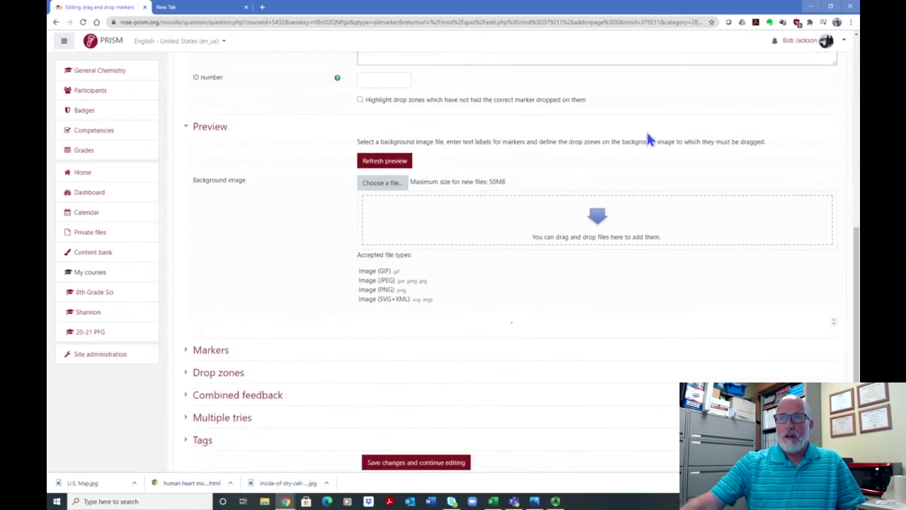
{"action": "left_click", "coordinate": [360, 99]}
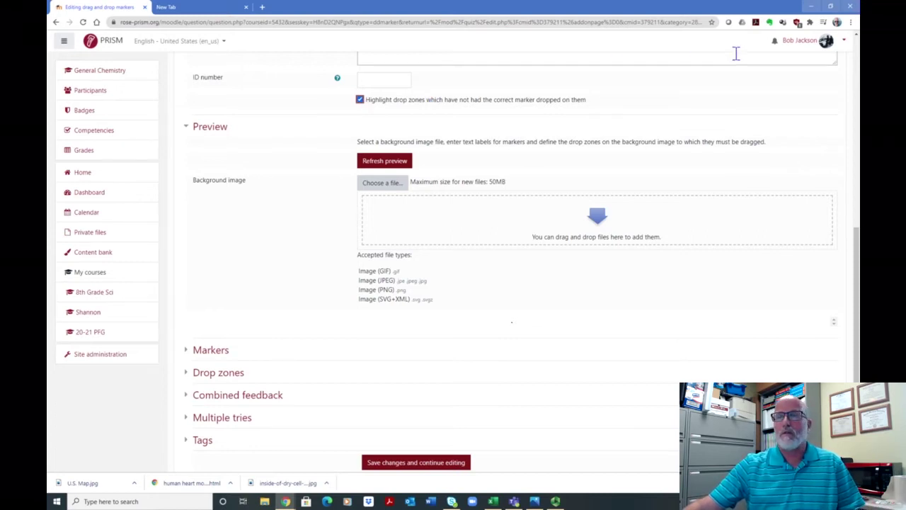
- Upload outline-map-united-states-detailed-showing-state-borders-great-lakes-major-bays-30332727 (2)_600x400.jpg from the Desktop as the question's background image
{"action": "scroll", "coordinate": [641, 99], "scroll_direction": "down", "scroll_amount": 1}
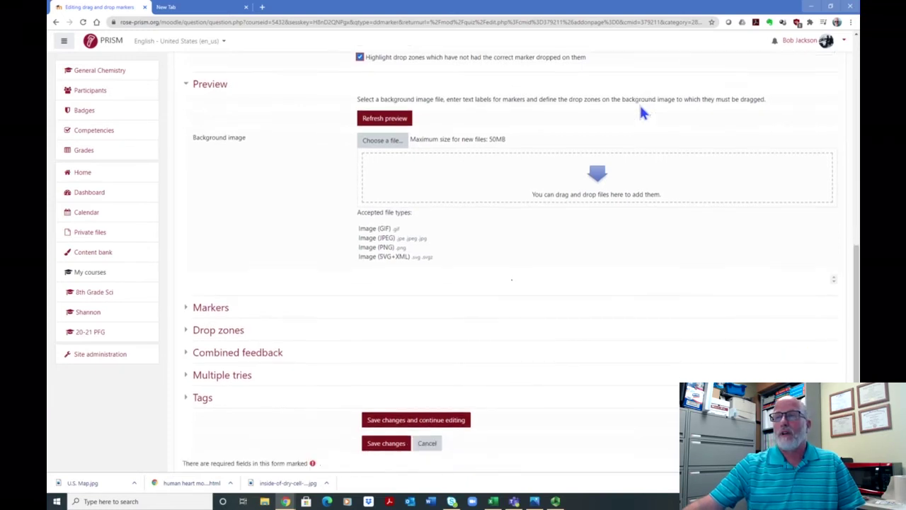
{"action": "left_click", "coordinate": [386, 141]}
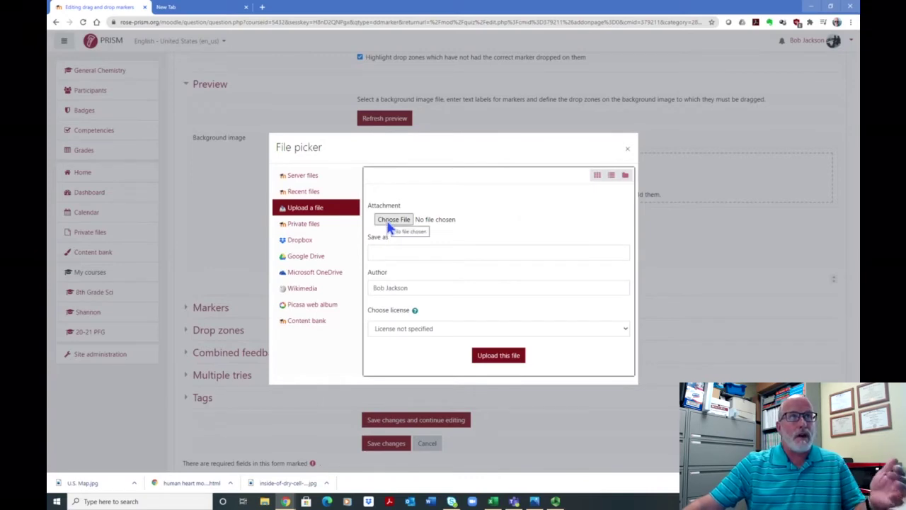
{"action": "left_click", "coordinate": [394, 219]}
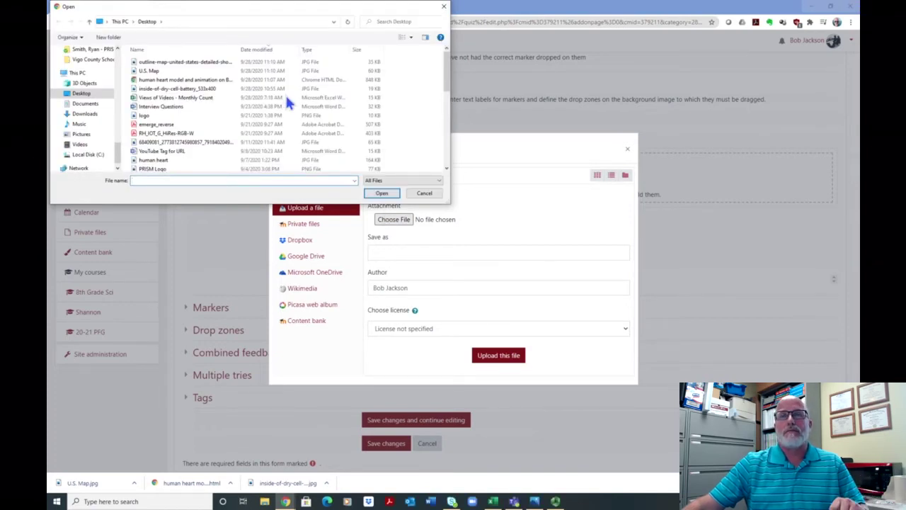
{"action": "left_click", "coordinate": [186, 66]}
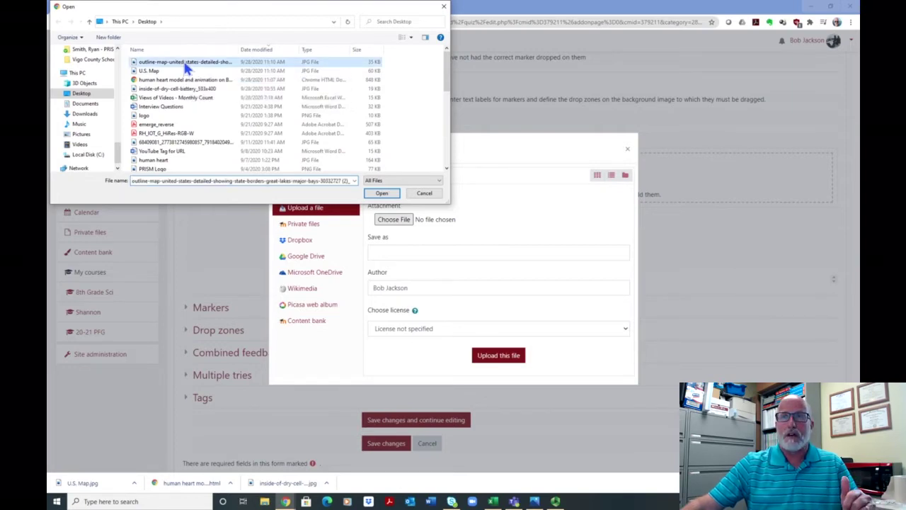
{"action": "double_click", "coordinate": [186, 65]}
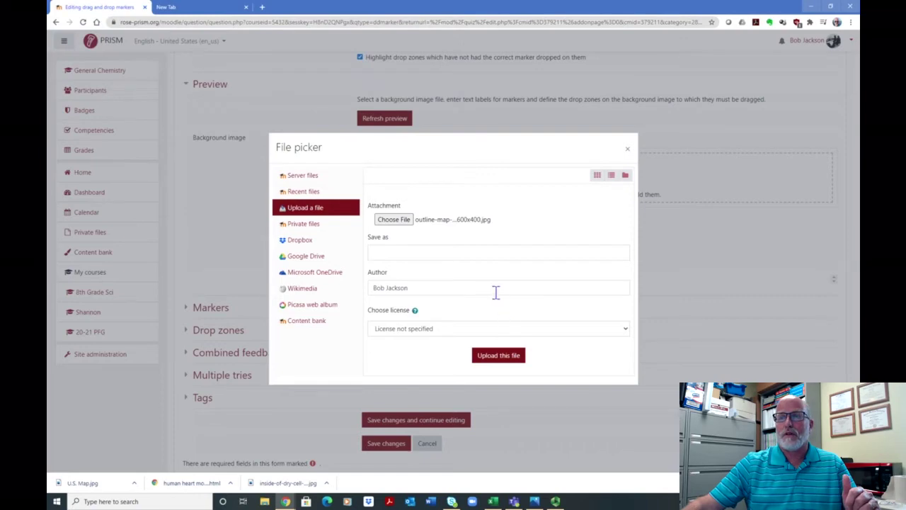
{"action": "left_click", "coordinate": [491, 354]}
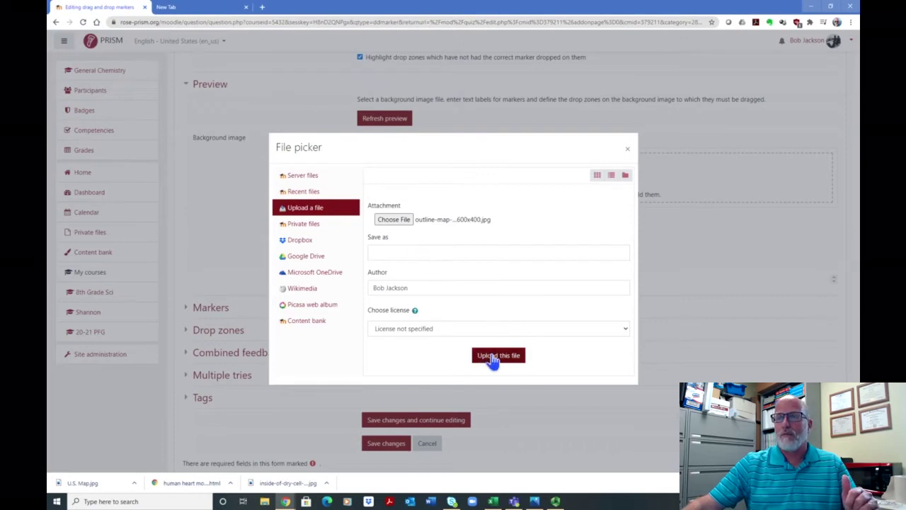
{"action": "scroll", "coordinate": [722, 274], "scroll_direction": "down", "scroll_amount": 1}
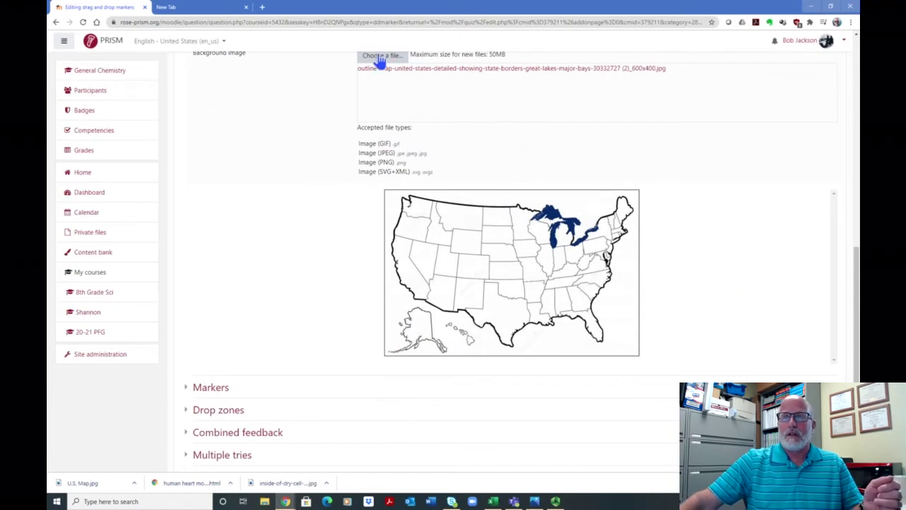
{"action": "right_click", "coordinate": [607, 262]}
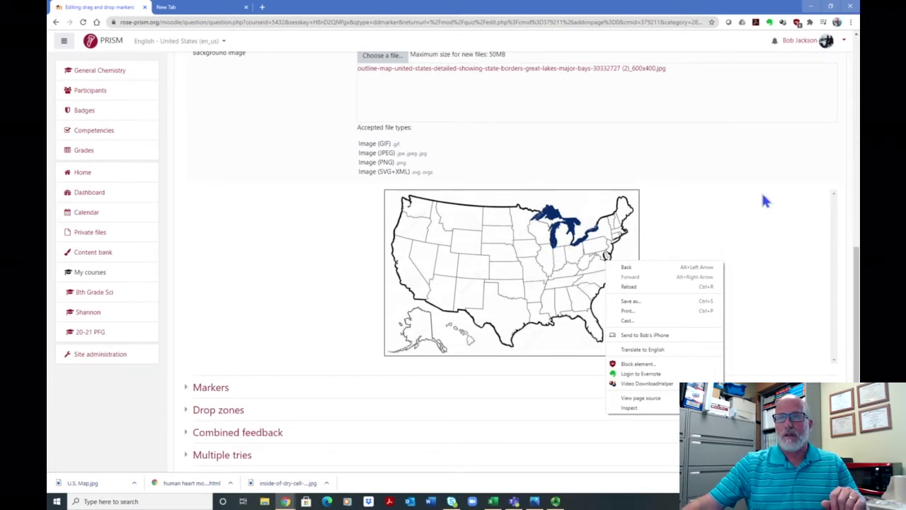
{"action": "left_click", "coordinate": [699, 170]}
- Enter California as the text of marker 1 and Indiana as the text of marker 2
{"action": "scroll", "coordinate": [698, 186], "scroll_direction": "down", "scroll_amount": 1}
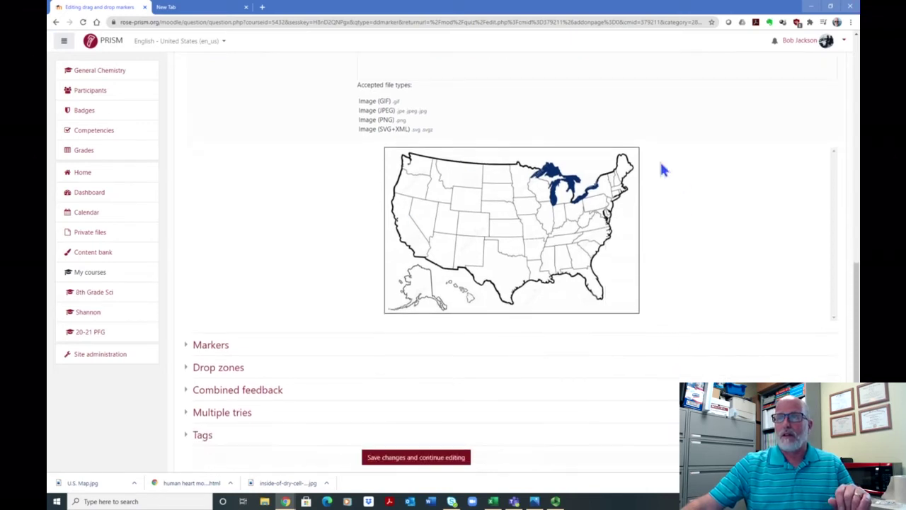
{"action": "left_click", "coordinate": [218, 346]}
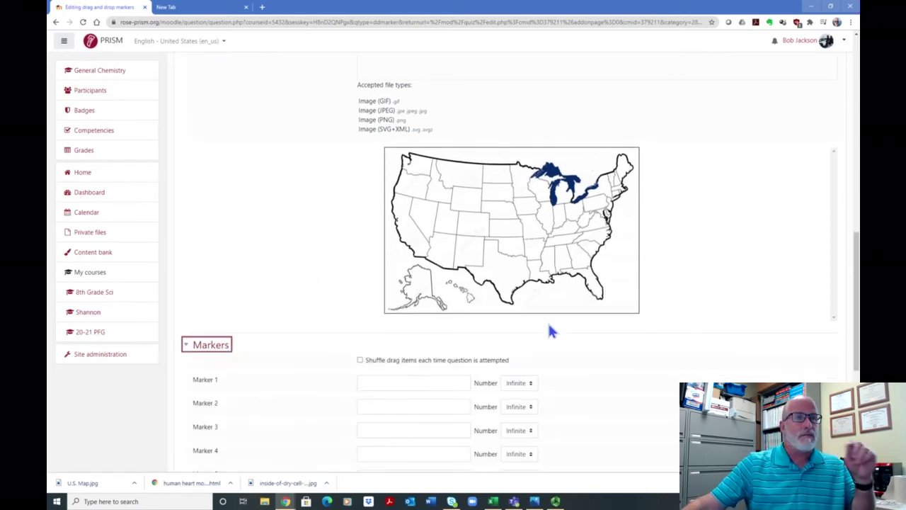
{"action": "scroll", "coordinate": [553, 310], "scroll_direction": "down", "scroll_amount": 2}
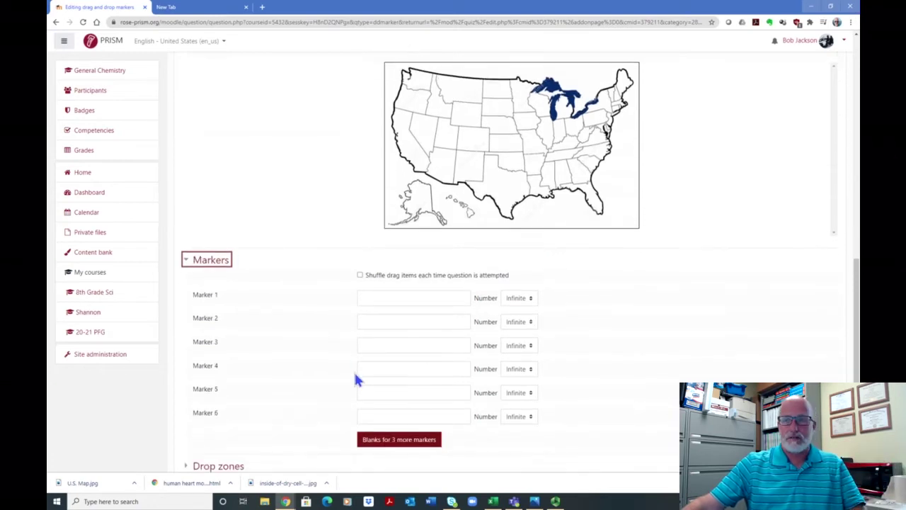
{"action": "left_click", "coordinate": [380, 295]}
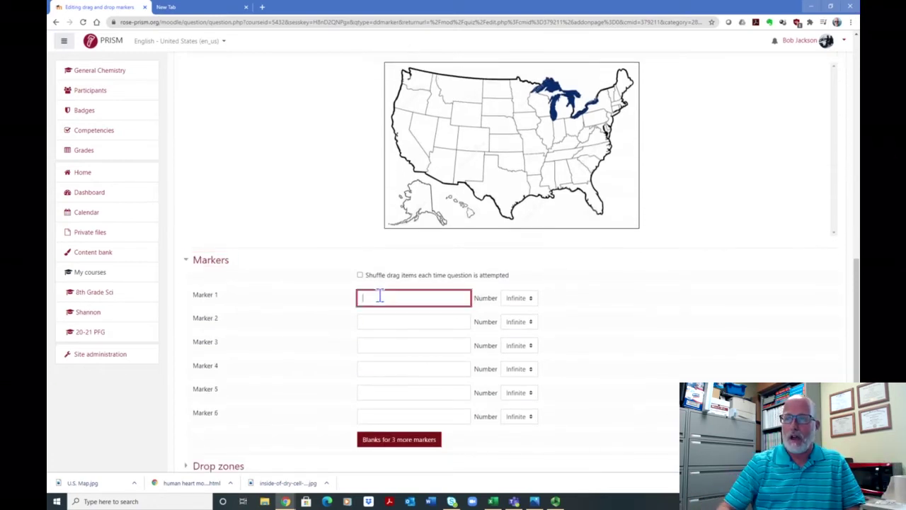
{"action": "type", "text": "Californi"}
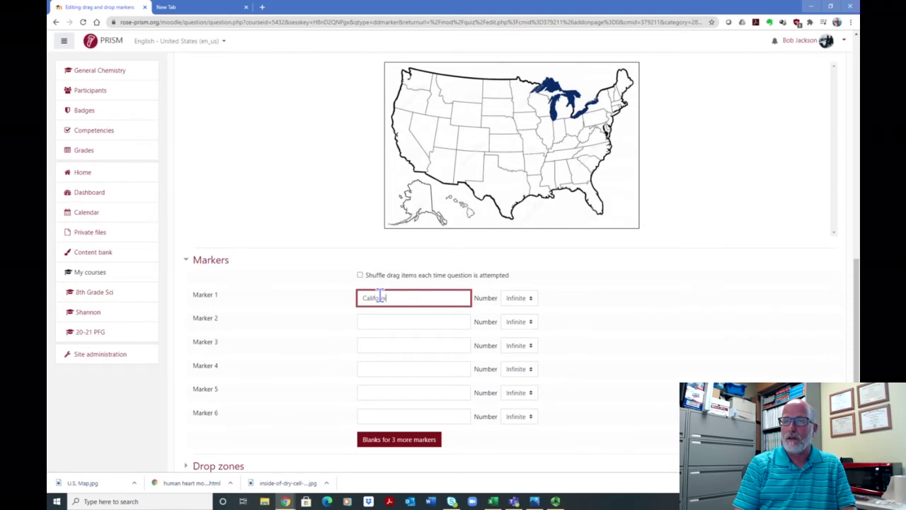
{"action": "type", "text": "a"}
{"action": "left_click", "coordinate": [394, 321]}
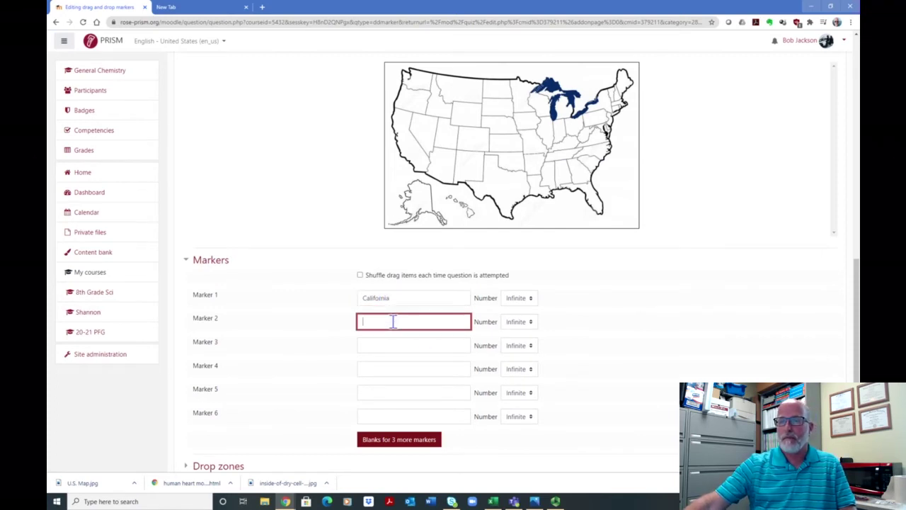
{"action": "type", "text": "Indian"}
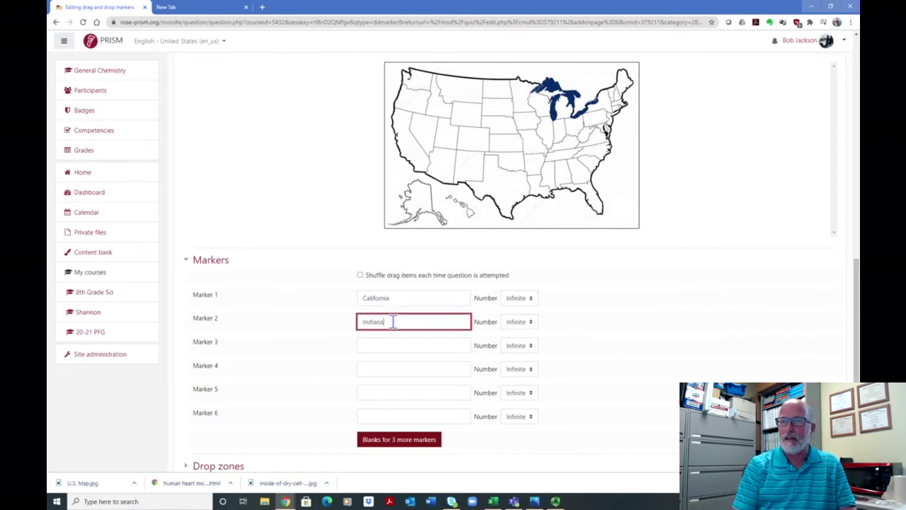
{"action": "type", "text": "a"}
- Enter Florida as the text of marker 3 and Texas as the text of marker 4
{"action": "left_click", "coordinate": [381, 347]}
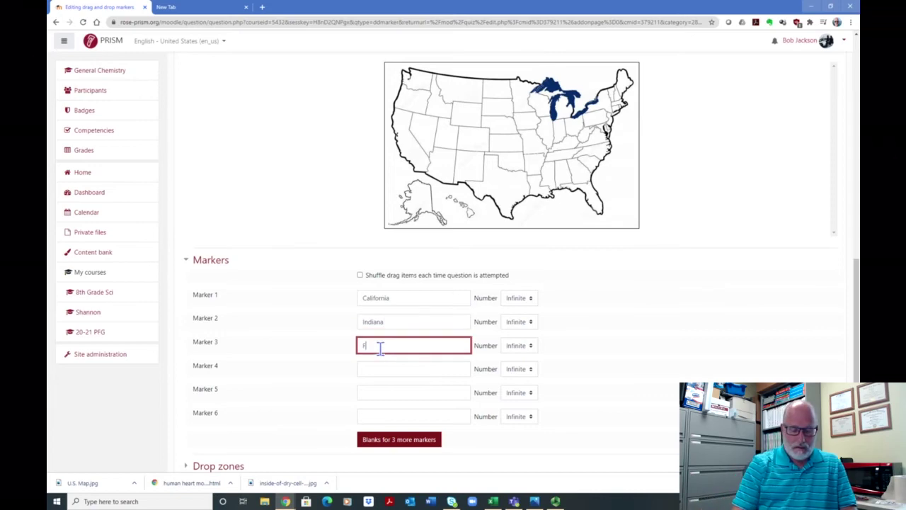
{"action": "type", "text": "Flori"}
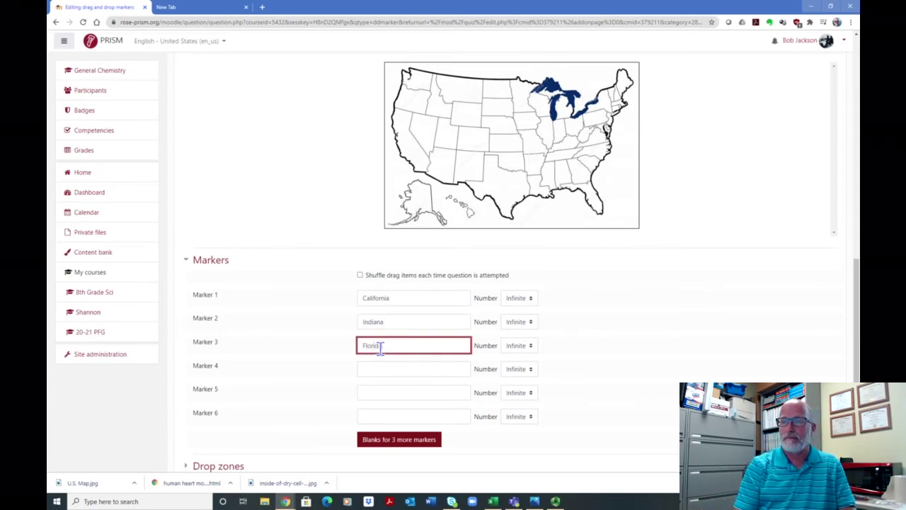
{"action": "type", "text": "da"}
{"action": "left_click", "coordinate": [387, 366]}
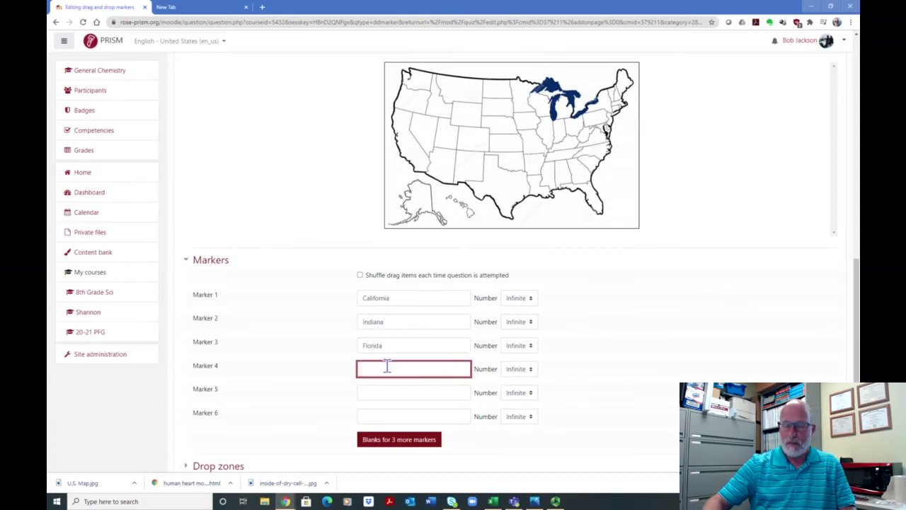
{"action": "type", "text": "Texas"}
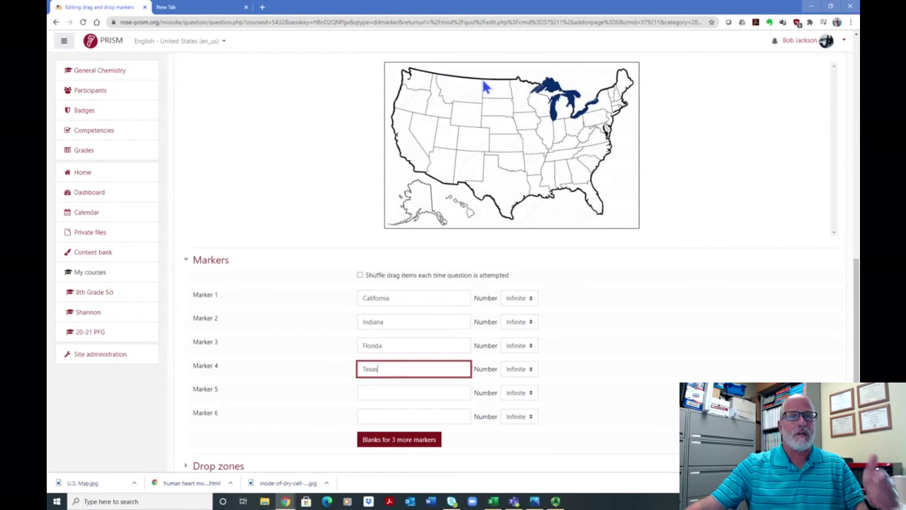
- Set drop zone 1 to a circle for the California marker and place it over California at about 49,177 with radius 16
{"action": "scroll", "coordinate": [598, 241], "scroll_direction": "down", "scroll_amount": 2}
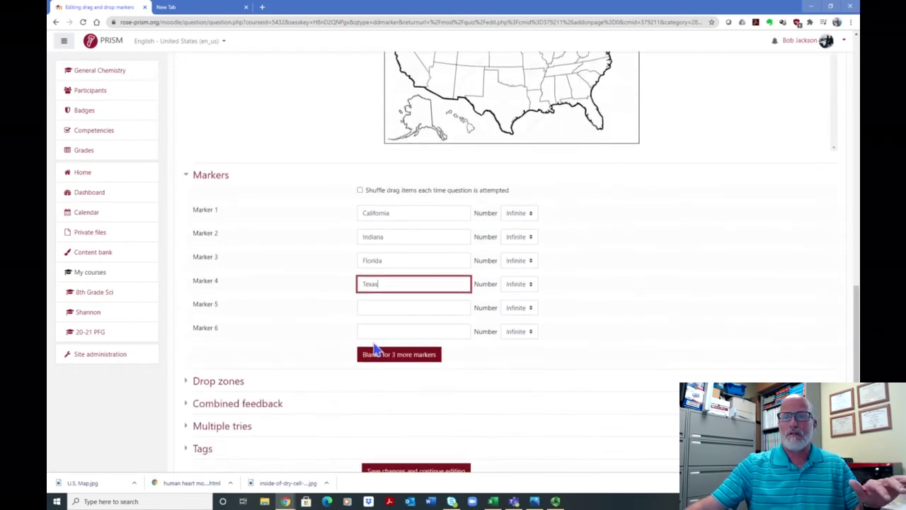
{"action": "left_click", "coordinate": [233, 382]}
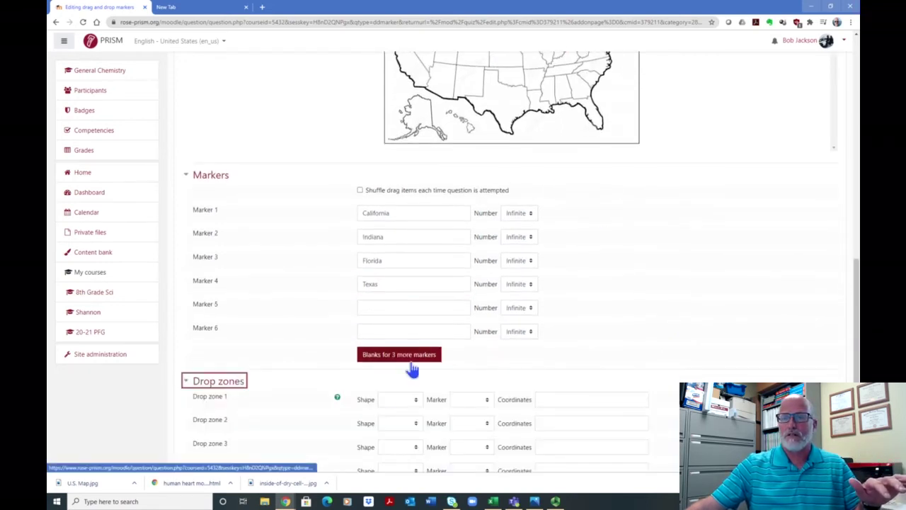
{"action": "scroll", "coordinate": [599, 111], "scroll_direction": "up", "scroll_amount": 2}
{"action": "scroll", "coordinate": [575, 145], "scroll_direction": "down", "scroll_amount": 2}
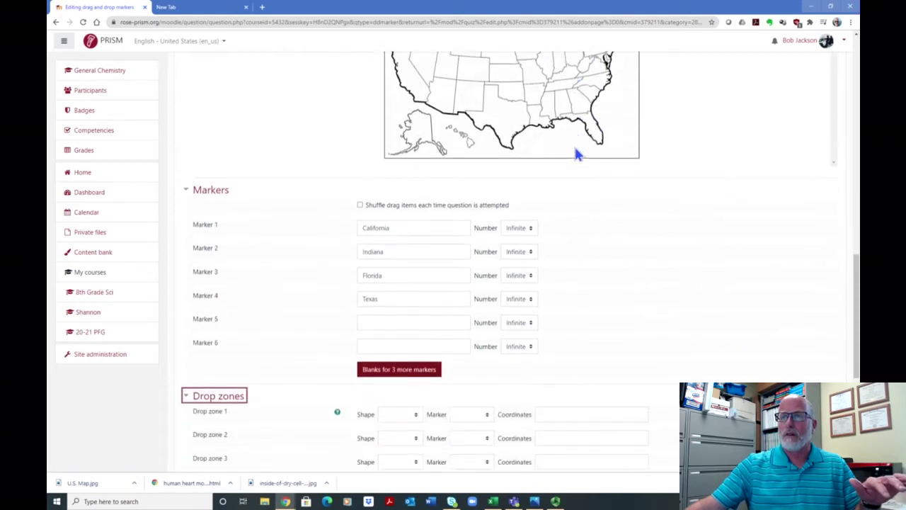
{"action": "left_click", "coordinate": [416, 399]}
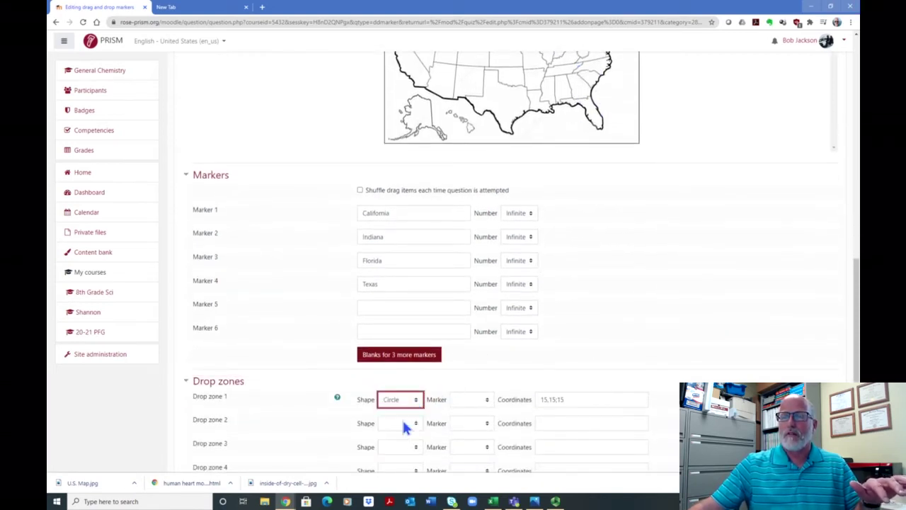
{"action": "scroll", "coordinate": [661, 199], "scroll_direction": "up", "scroll_amount": 1}
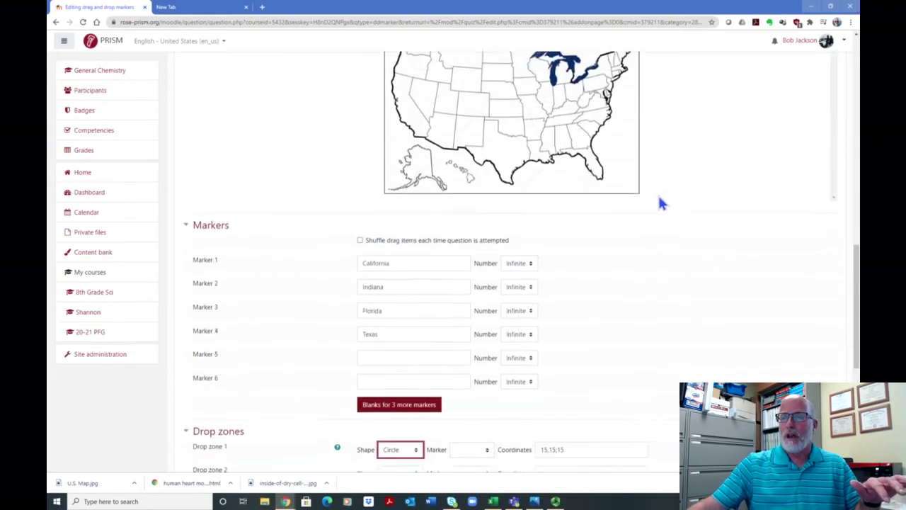
{"action": "scroll", "coordinate": [658, 200], "scroll_direction": "down", "scroll_amount": 2}
{"action": "left_click", "coordinate": [488, 361]}
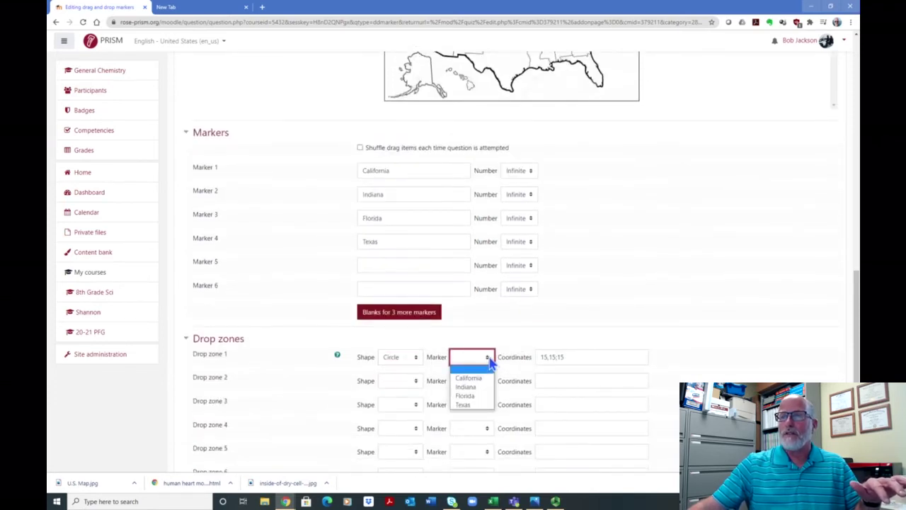
{"action": "left_click", "coordinate": [469, 379]}
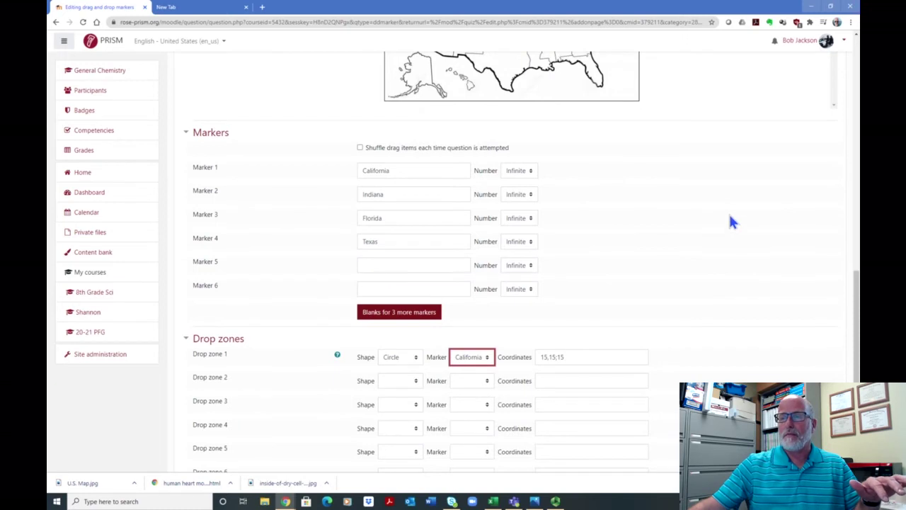
{"action": "scroll", "coordinate": [725, 217], "scroll_direction": "up", "scroll_amount": 3}
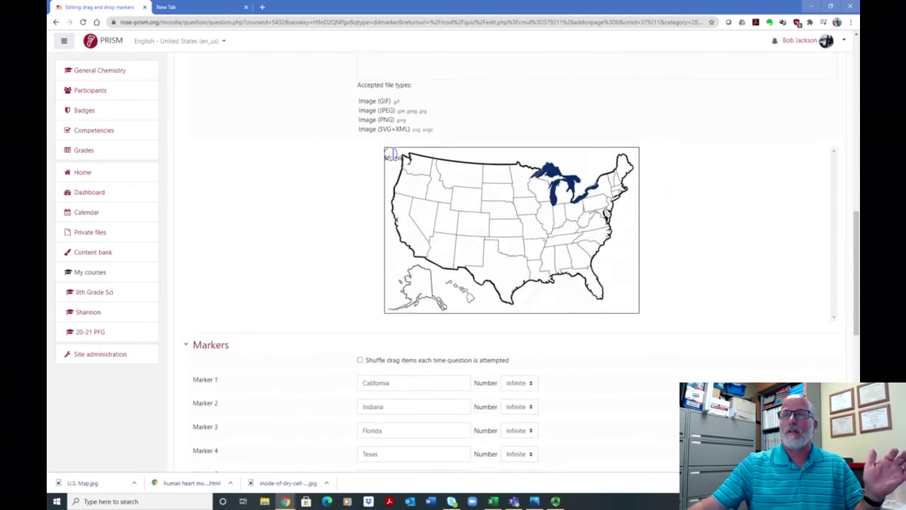
{"action": "mouse_move", "coordinate": [392, 152]}
{"action": "left_mouse_down"}
{"action": "mouse_move", "coordinate": [404, 225]}
{"action": "mouse_move", "coordinate": [418, 233]}
{"action": "left_mouse_up"}
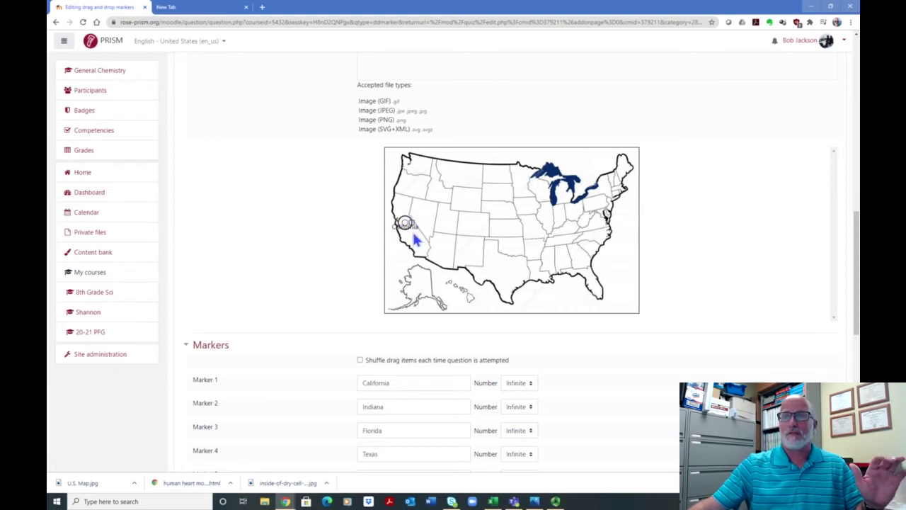
- Change drop zone 1's shape to Rectangle and enlarge it to cover most of California on the map
{"action": "scroll", "coordinate": [499, 198], "scroll_direction": "down", "scroll_amount": 1}
{"action": "scroll", "coordinate": [495, 205], "scroll_direction": "down", "scroll_amount": 3}
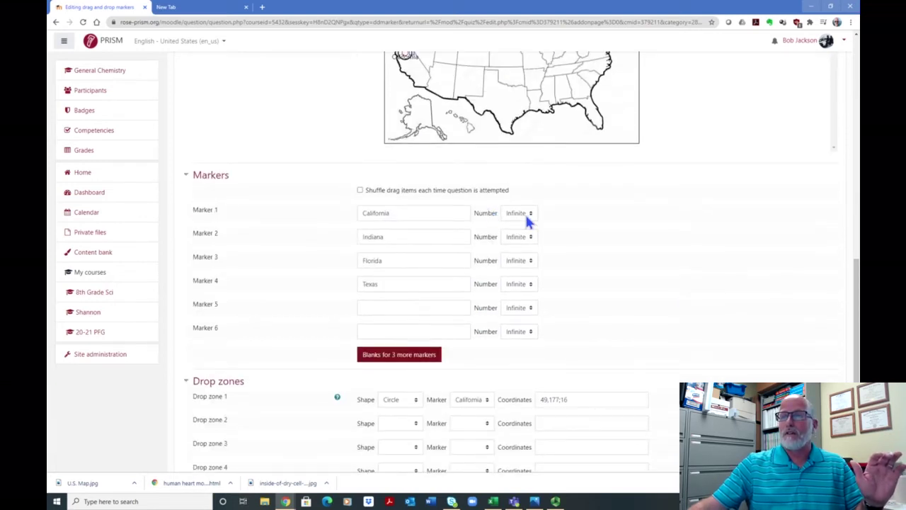
{"action": "scroll", "coordinate": [507, 269], "scroll_direction": "down", "scroll_amount": 3}
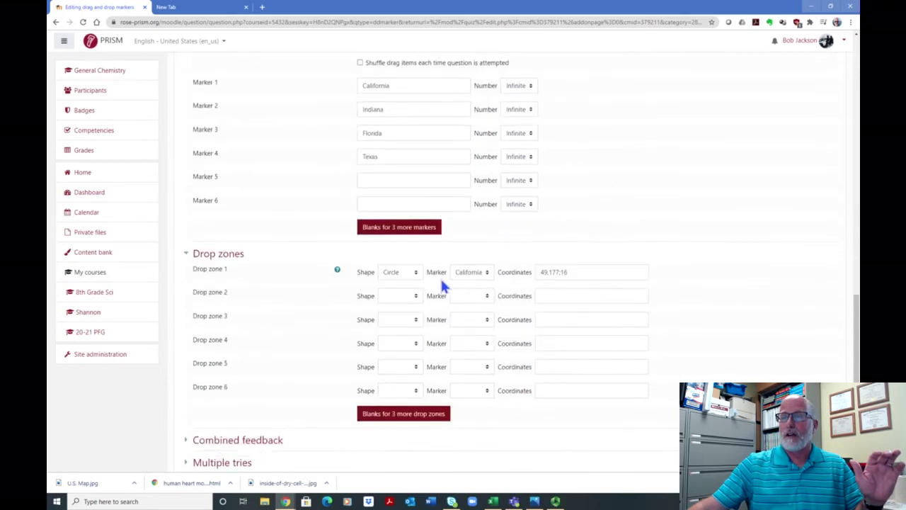
{"action": "left_click", "coordinate": [417, 273]}
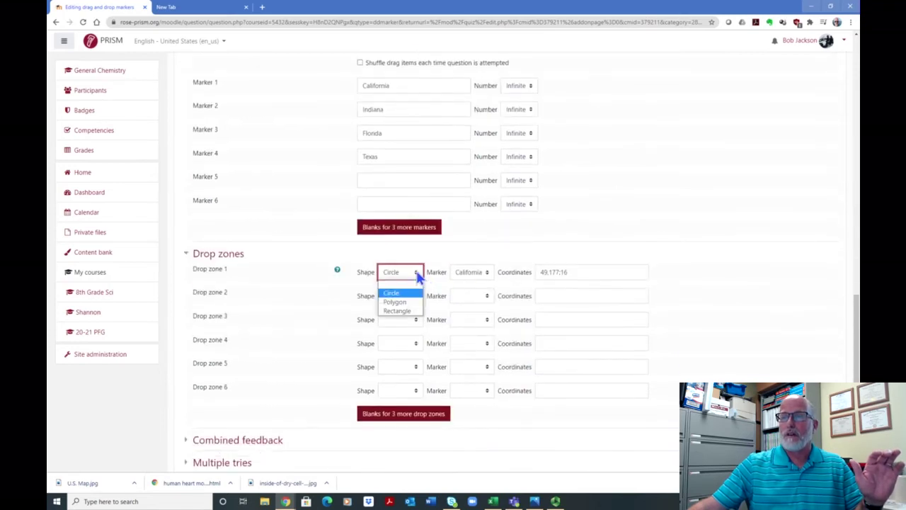
{"action": "left_click", "coordinate": [398, 311]}
{"action": "scroll", "coordinate": [576, 202], "scroll_direction": "up", "scroll_amount": 6}
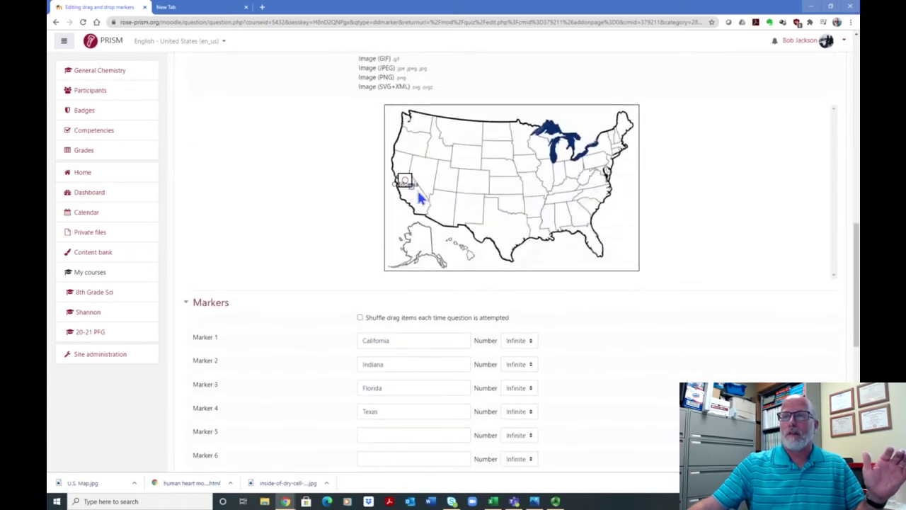
{"action": "left_click_drag", "start_coordinate": [411, 187], "coordinate": [429, 227]}
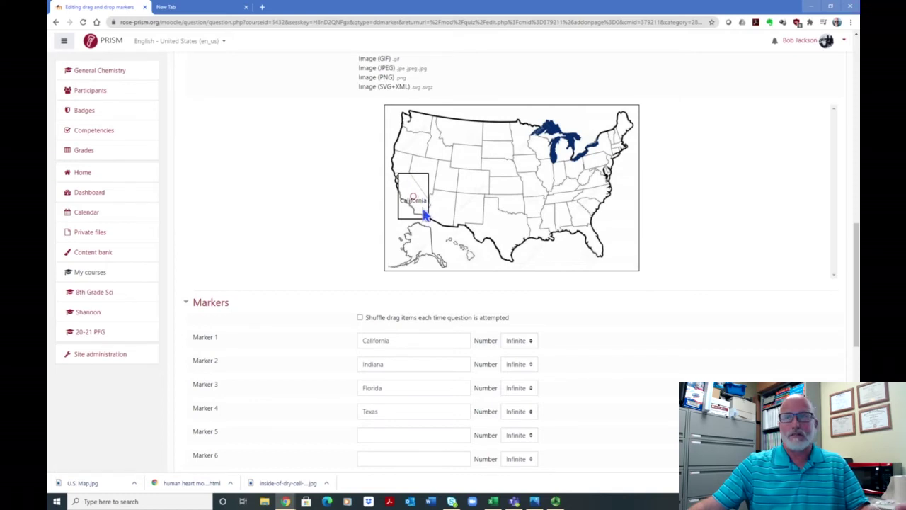
- Move the drop zone rectangle over Wyoming and resize it to fit that state, at about 161,91 and 72 by 60
{"action": "left_click_drag", "start_coordinate": [429, 218], "coordinate": [456, 150]}
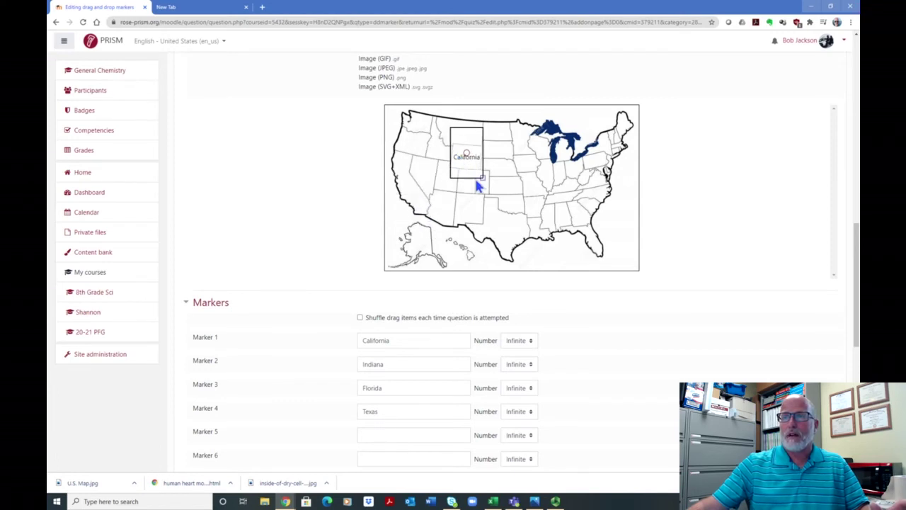
{"action": "mouse_move", "coordinate": [483, 181]}
{"action": "left_mouse_down"}
{"action": "mouse_move", "coordinate": [465, 146]}
{"action": "mouse_move", "coordinate": [470, 171]}
{"action": "mouse_move", "coordinate": [465, 162]}
{"action": "mouse_move", "coordinate": [482, 170]}
{"action": "left_mouse_up"}
{"action": "left_click", "coordinate": [475, 141]}
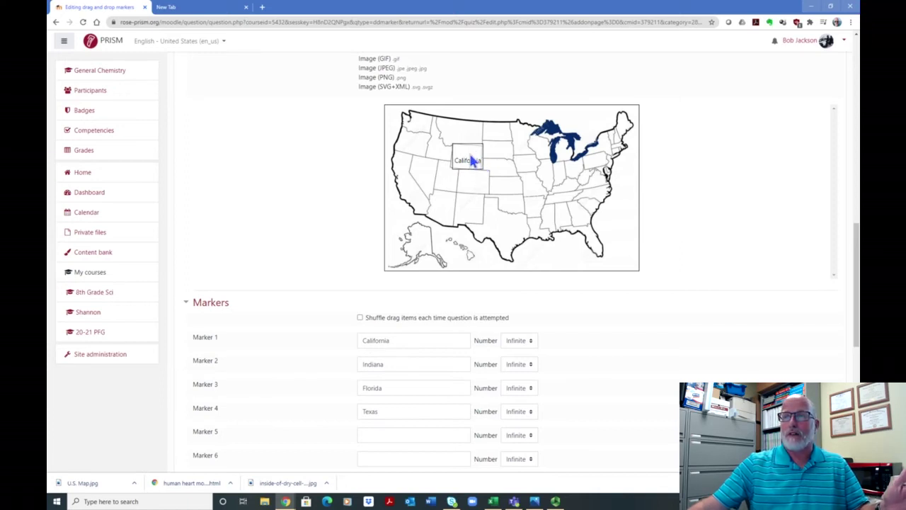
{"action": "left_click", "coordinate": [467, 158]}
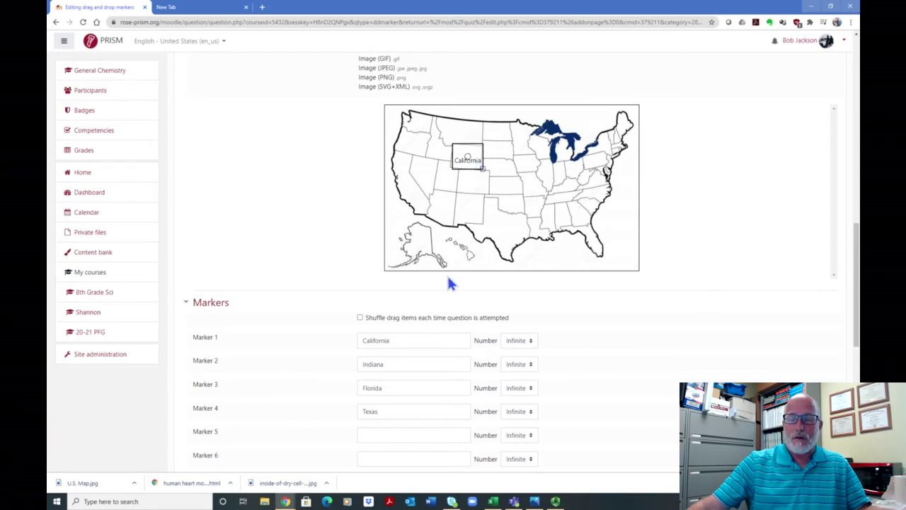
- Change drop zone 1's shape to Polygon and move it from Wyoming over northern California
{"action": "scroll", "coordinate": [489, 351], "scroll_direction": "down", "scroll_amount": 3}
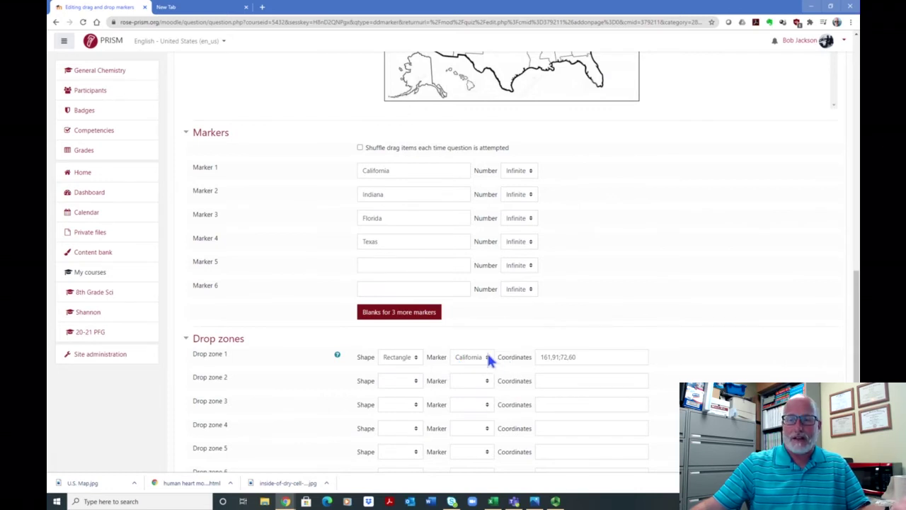
{"action": "left_click", "coordinate": [415, 358]}
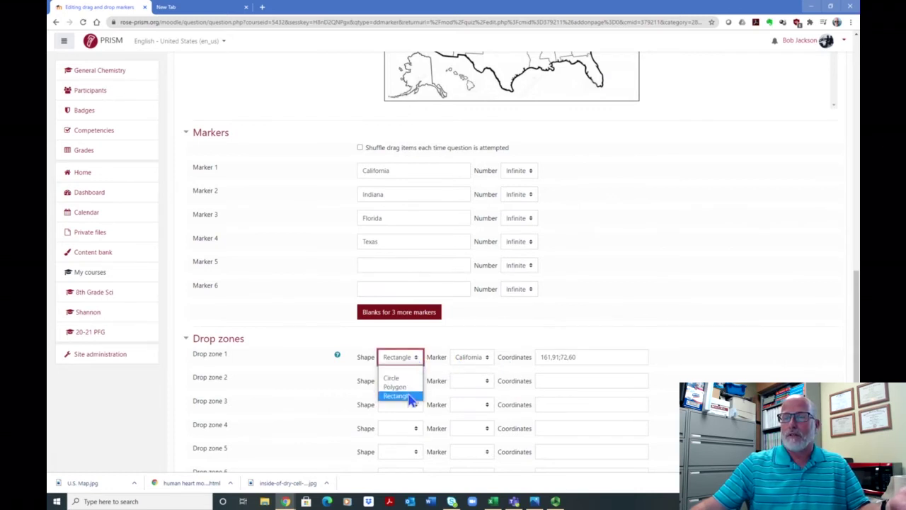
{"action": "left_click", "coordinate": [396, 387]}
{"action": "scroll", "coordinate": [559, 245], "scroll_direction": "up", "scroll_amount": 3}
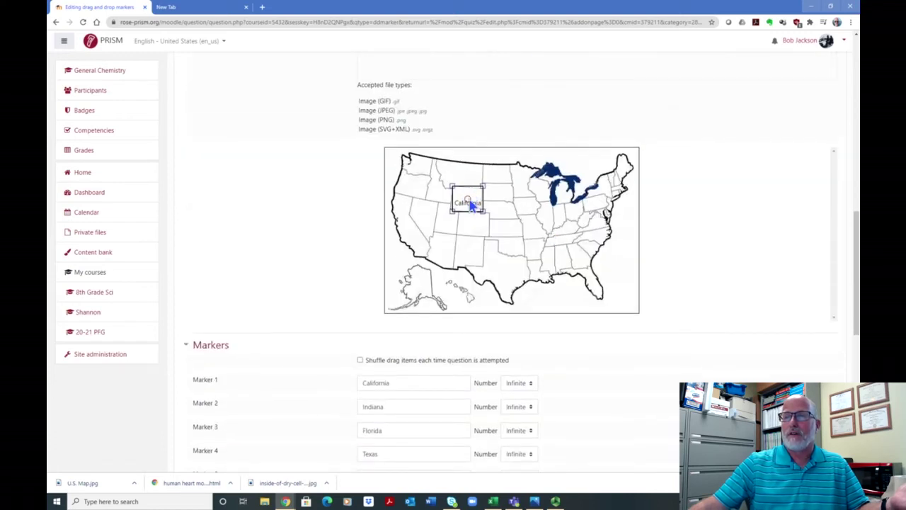
{"action": "left_click_drag", "start_coordinate": [471, 203], "coordinate": [411, 213]}
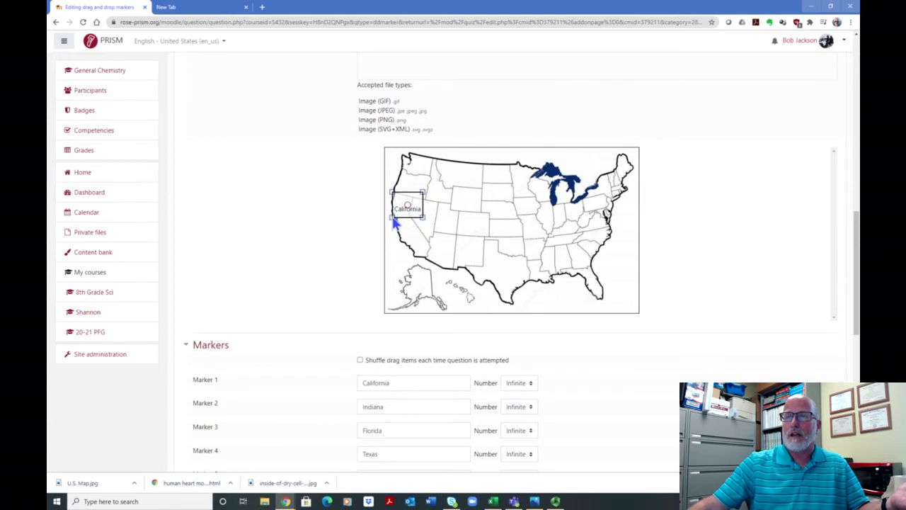
- Add and reposition corner points on the California drop zone polygon until it follows the state's outline on the map
{"action": "left_click_drag", "start_coordinate": [393, 215], "coordinate": [403, 243]}
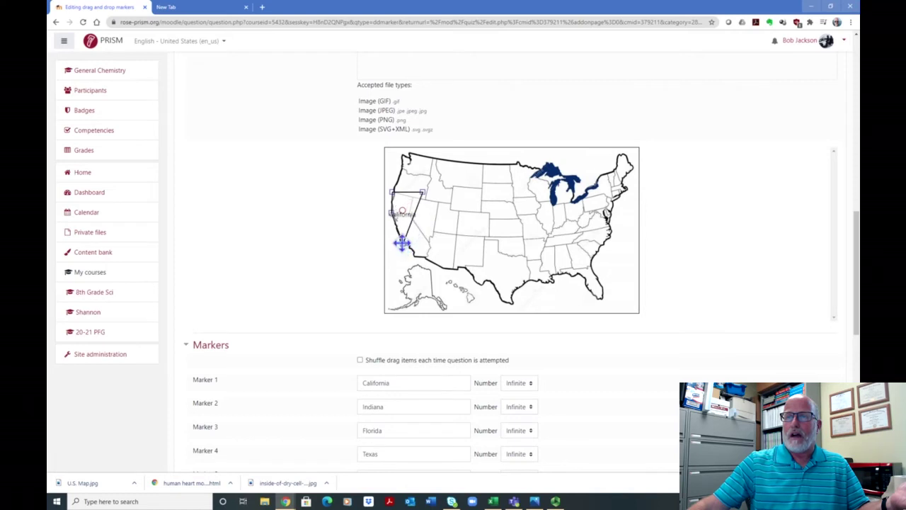
{"action": "left_click_drag", "start_coordinate": [423, 193], "coordinate": [415, 201]}
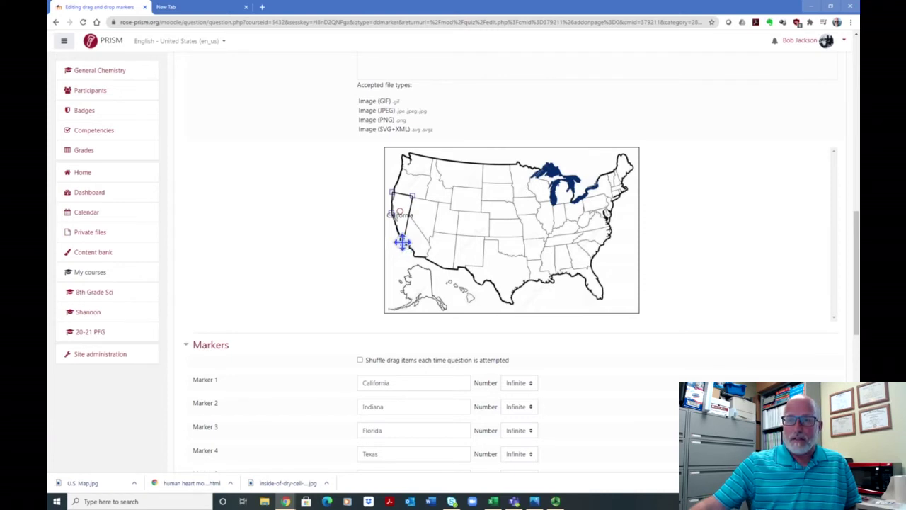
{"action": "left_click", "coordinate": [403, 244]}
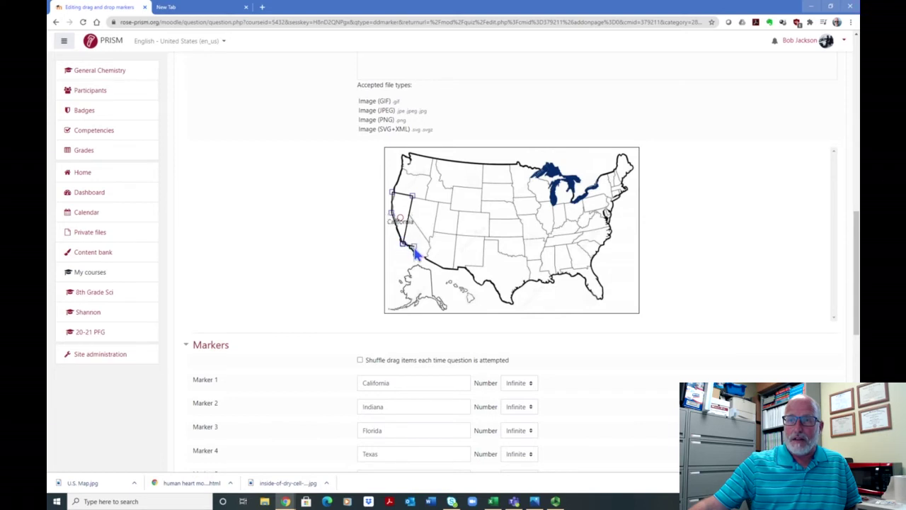
{"action": "left_click_drag", "start_coordinate": [414, 248], "coordinate": [435, 260]}
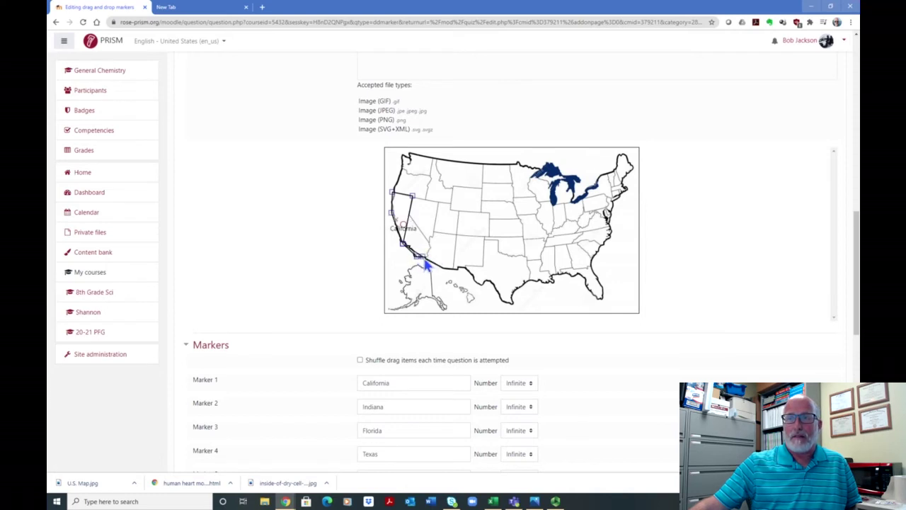
{"action": "left_click", "coordinate": [428, 259]}
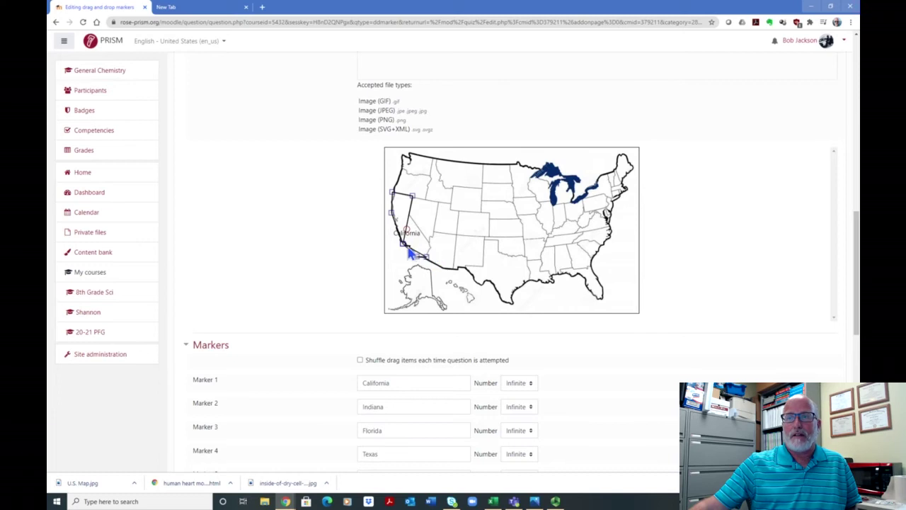
{"action": "left_click_drag", "start_coordinate": [405, 244], "coordinate": [422, 259]}
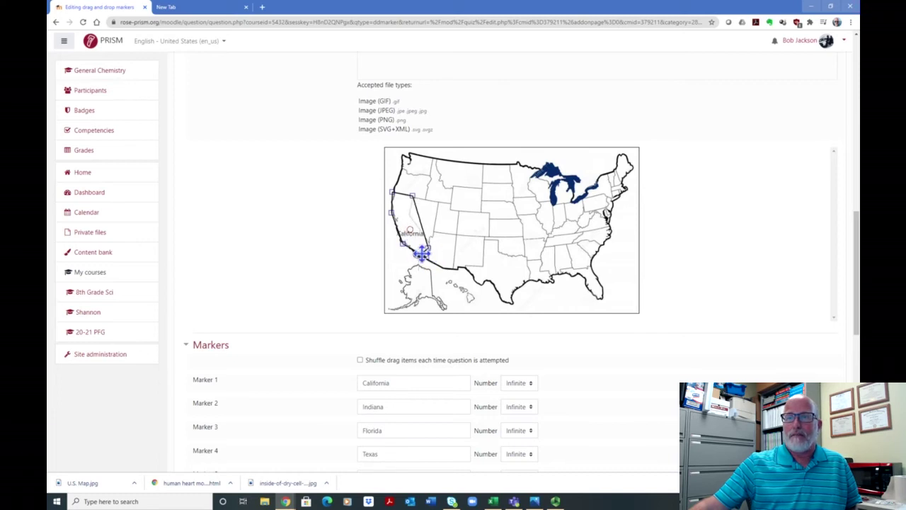
{"action": "left_click_drag", "start_coordinate": [428, 251], "coordinate": [410, 213]}
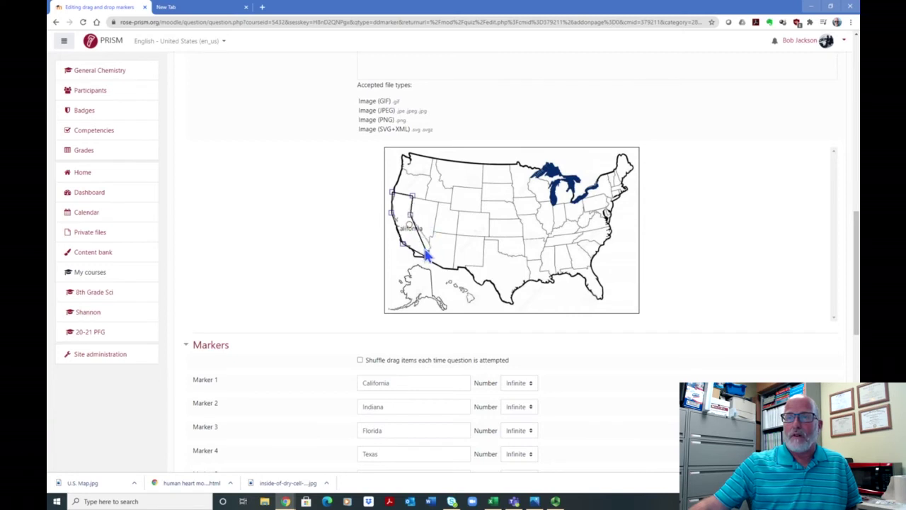
{"action": "left_click_drag", "start_coordinate": [427, 254], "coordinate": [432, 251]}
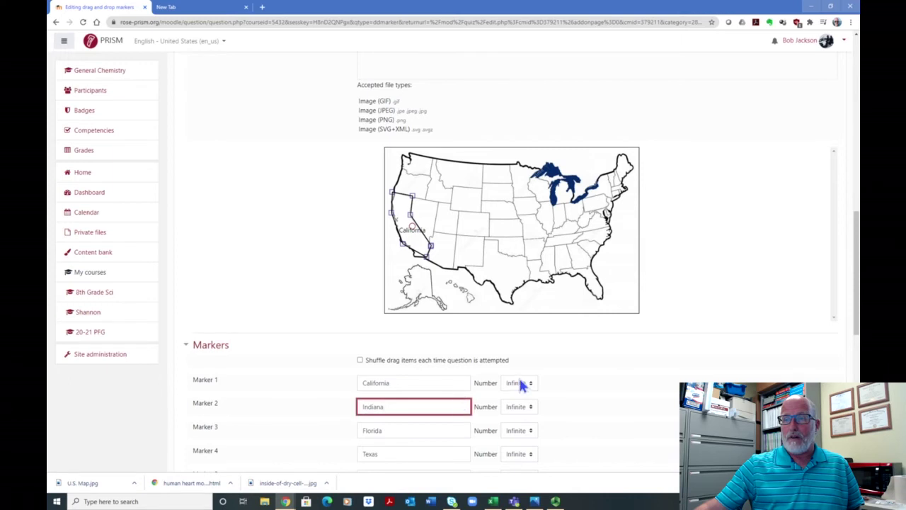
- Assign the Indiana marker to drop zone 2 and set its shape to Polygon
{"action": "scroll", "coordinate": [502, 373], "scroll_direction": "down", "scroll_amount": 3}
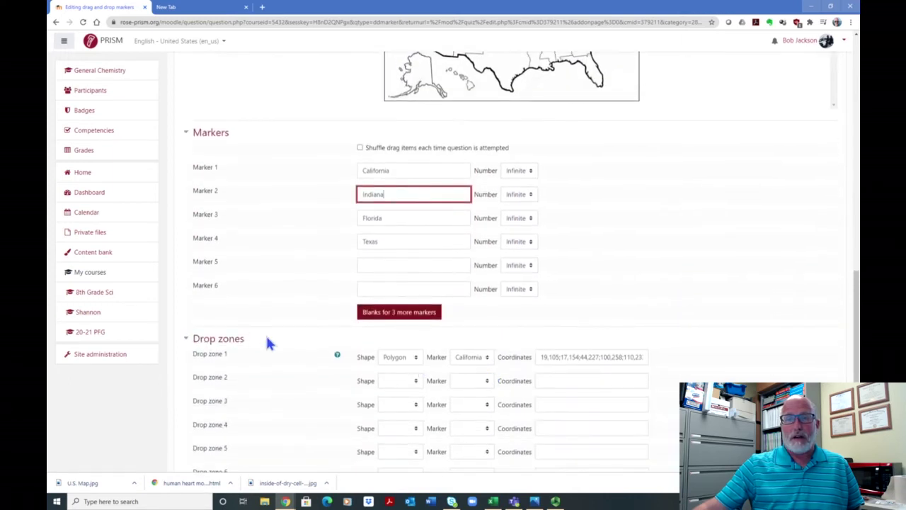
{"action": "left_click", "coordinate": [488, 384]}
{"action": "left_click", "coordinate": [467, 408]}
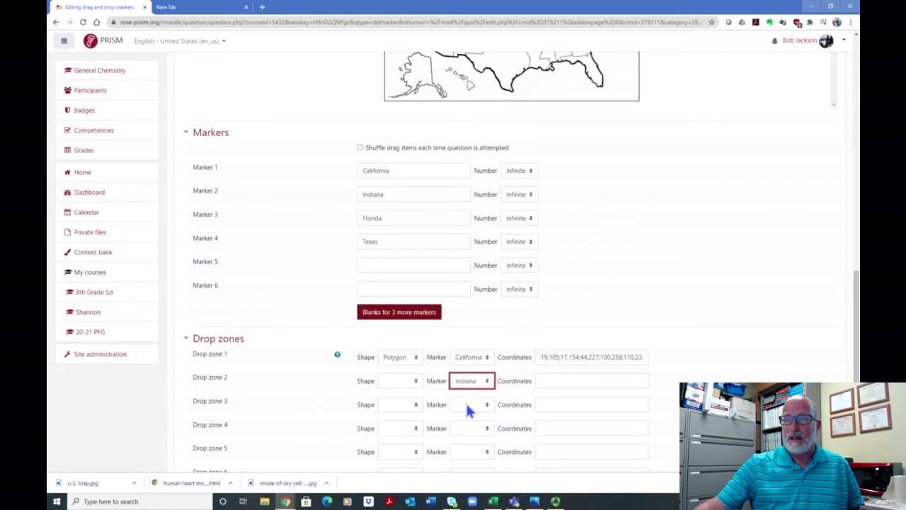
{"action": "left_click", "coordinate": [415, 386]}
{"action": "left_click", "coordinate": [409, 416]}
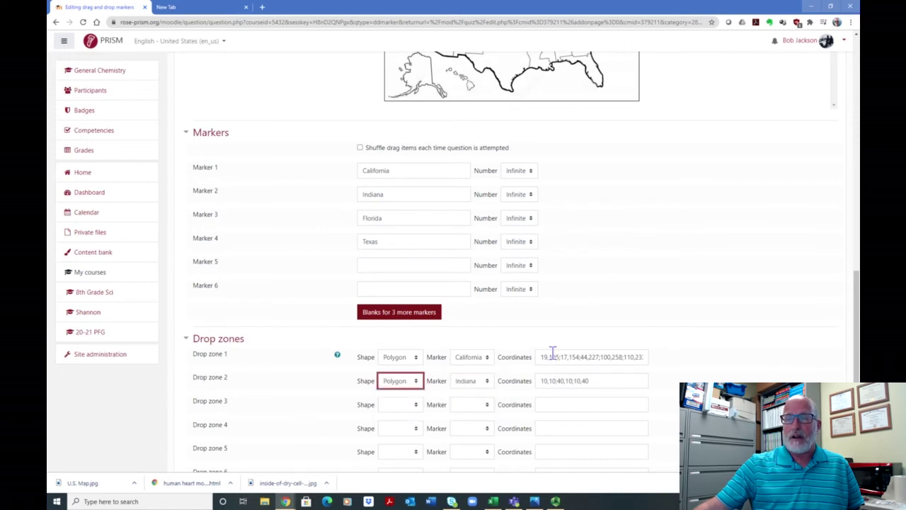
- Move the Indiana polygon over Indiana on the map and adjust its corner points to fit the state's outline
{"action": "scroll", "coordinate": [663, 333], "scroll_direction": "up", "scroll_amount": 4}
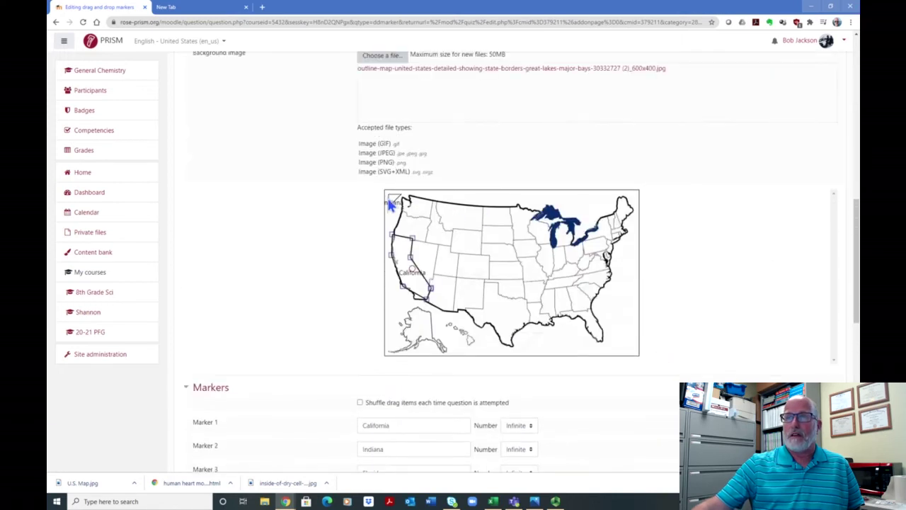
{"action": "left_click_drag", "start_coordinate": [393, 202], "coordinate": [559, 257]}
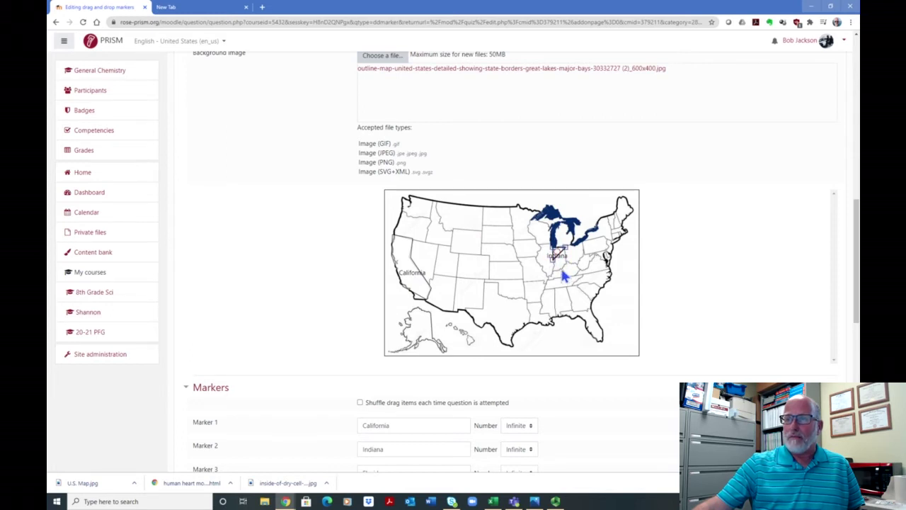
{"action": "left_click_drag", "start_coordinate": [552, 260], "coordinate": [553, 275]}
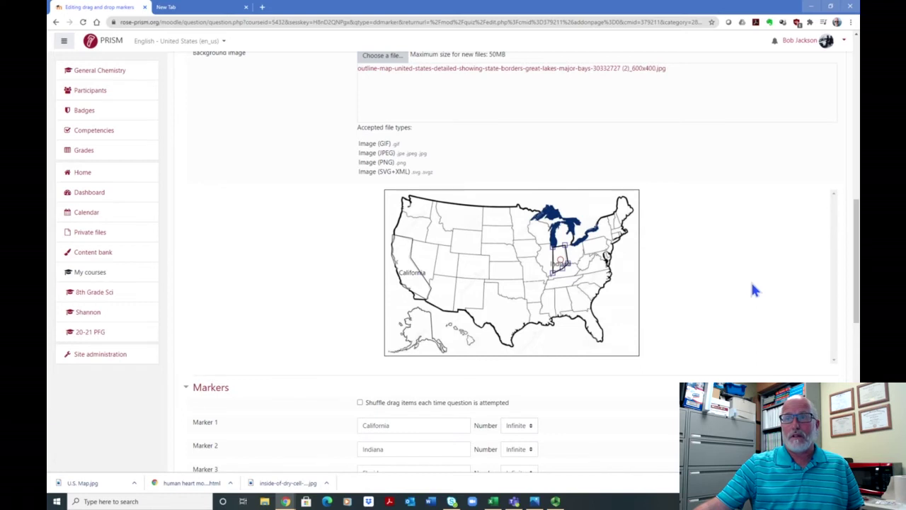
- Assign the Florida marker to drop zone 3 and set its shape to Polygon
{"action": "scroll", "coordinate": [414, 368], "scroll_direction": "down", "scroll_amount": 3}
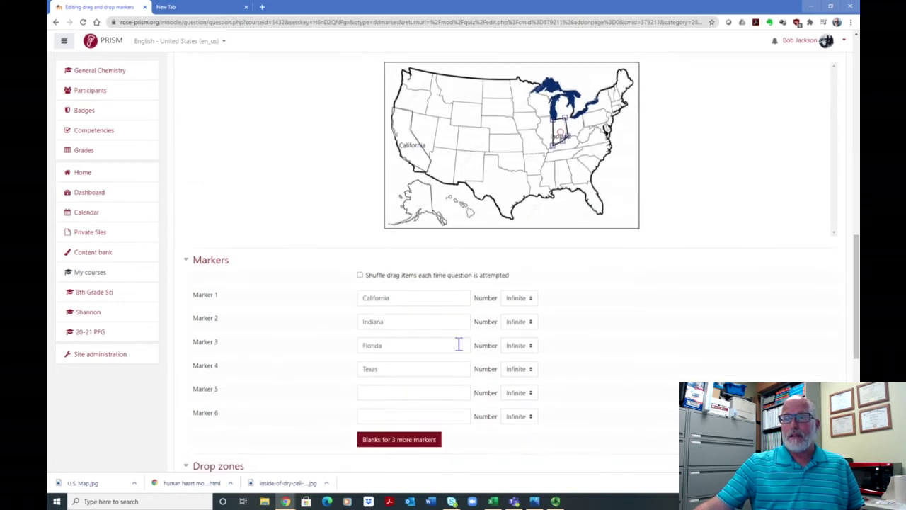
{"action": "scroll", "coordinate": [456, 343], "scroll_direction": "down", "scroll_amount": 6}
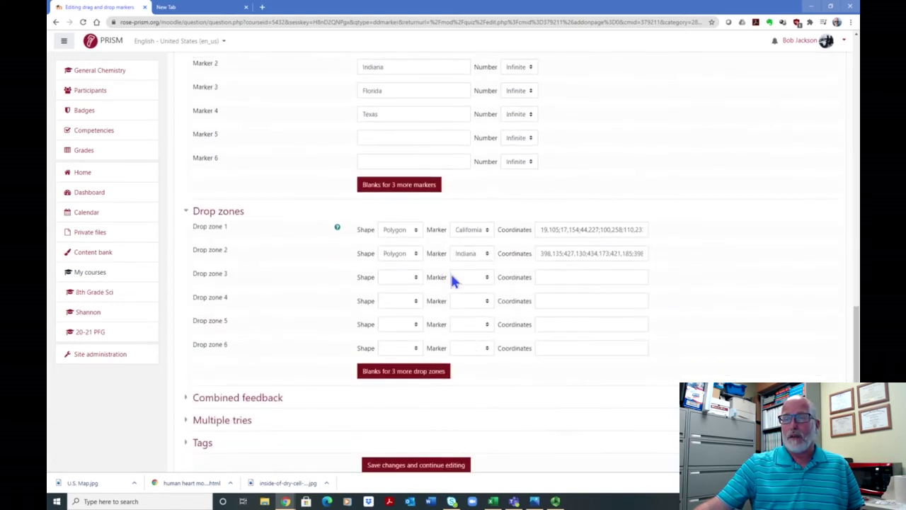
{"action": "left_click", "coordinate": [488, 280]}
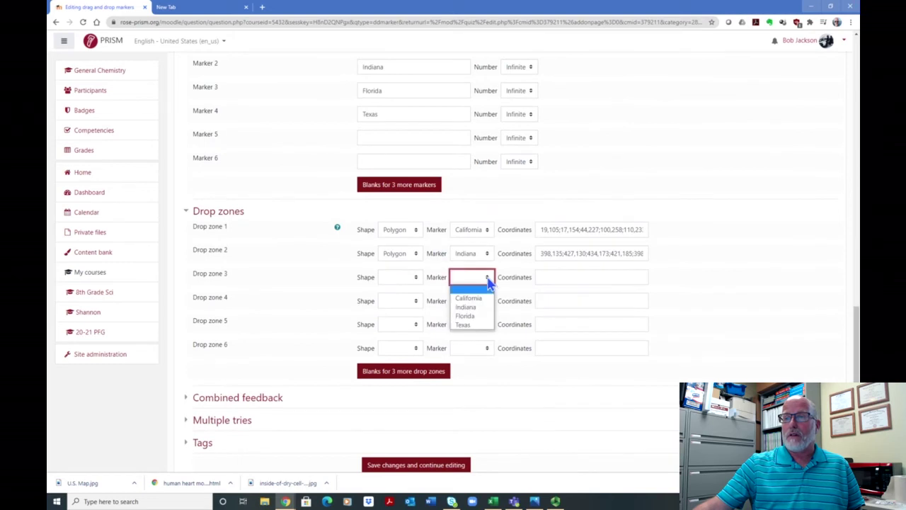
{"action": "left_click", "coordinate": [484, 317]}
{"action": "left_click", "coordinate": [416, 280]}
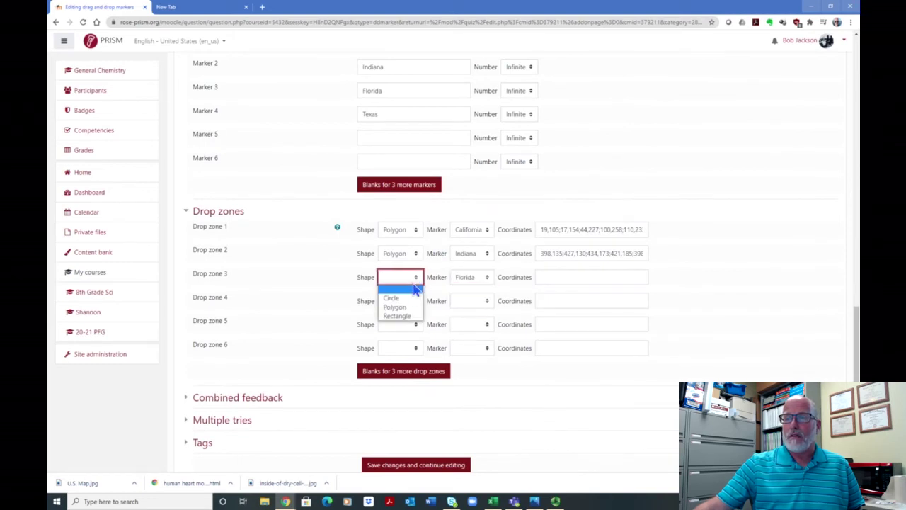
{"action": "left_click", "coordinate": [404, 314]}
- Move the Florida drop zone polygon from the map's northwest corner to the Florida panhandle
{"action": "scroll", "coordinate": [712, 217], "scroll_direction": "up", "scroll_amount": 9}
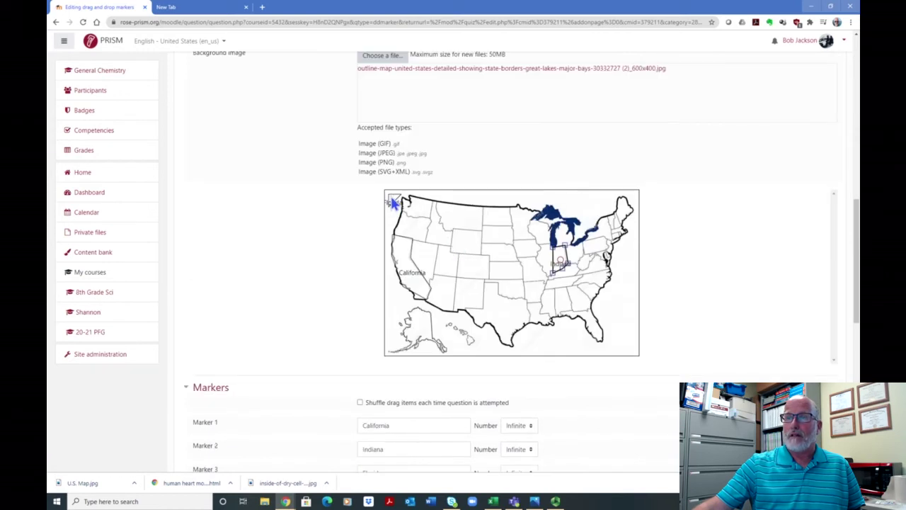
{"action": "left_click", "coordinate": [392, 198]}
{"action": "left_click_drag", "start_coordinate": [393, 198], "coordinate": [569, 322]}
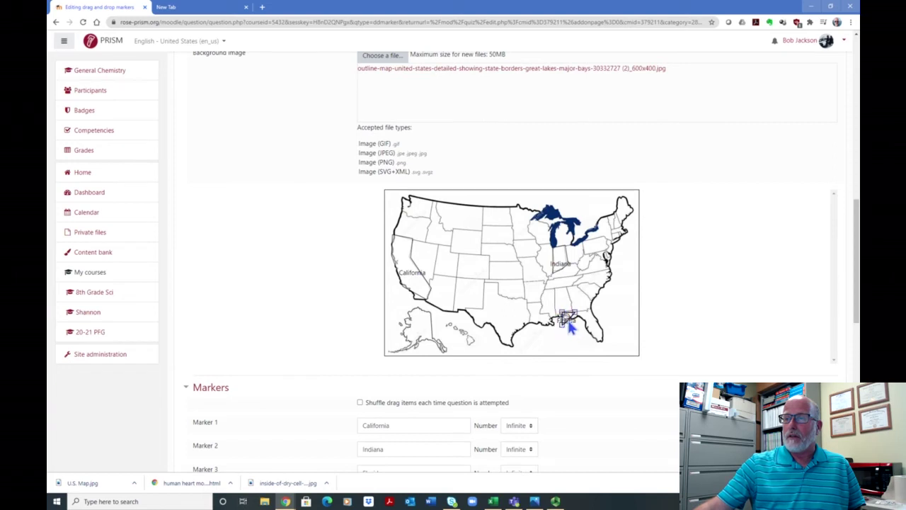
- Add and reposition corner points on the Florida polygon so it follows the panhandle and both coasts of the peninsula
{"action": "left_click_drag", "start_coordinate": [573, 325], "coordinate": [600, 346]}
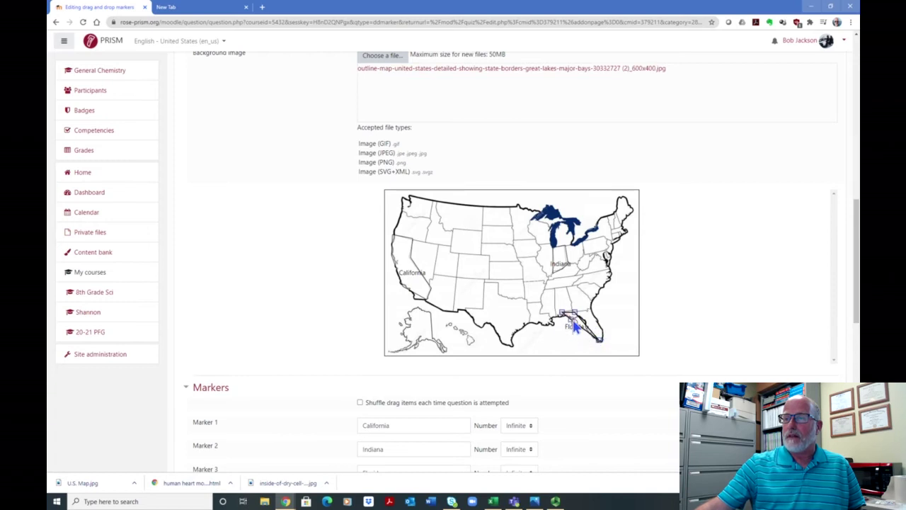
{"action": "left_click_drag", "start_coordinate": [577, 313], "coordinate": [590, 310]}
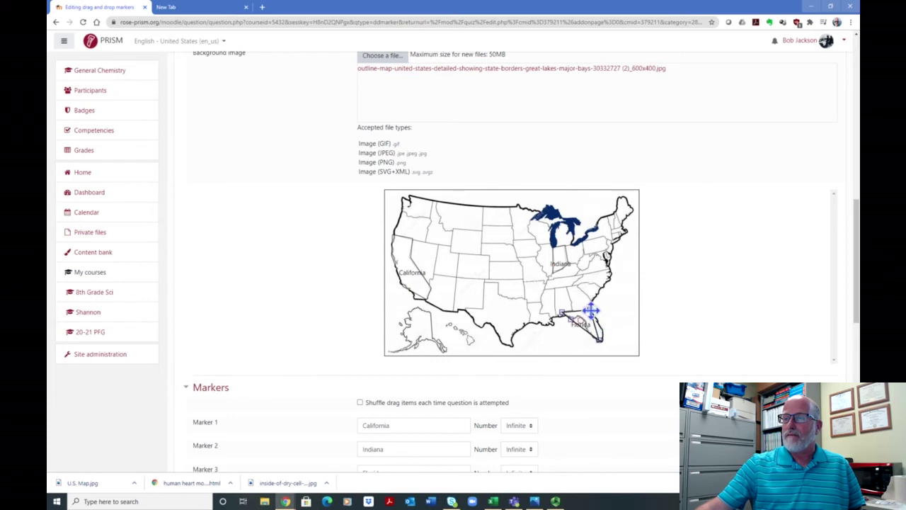
{"action": "left_click_drag", "start_coordinate": [586, 305], "coordinate": [588, 307]}
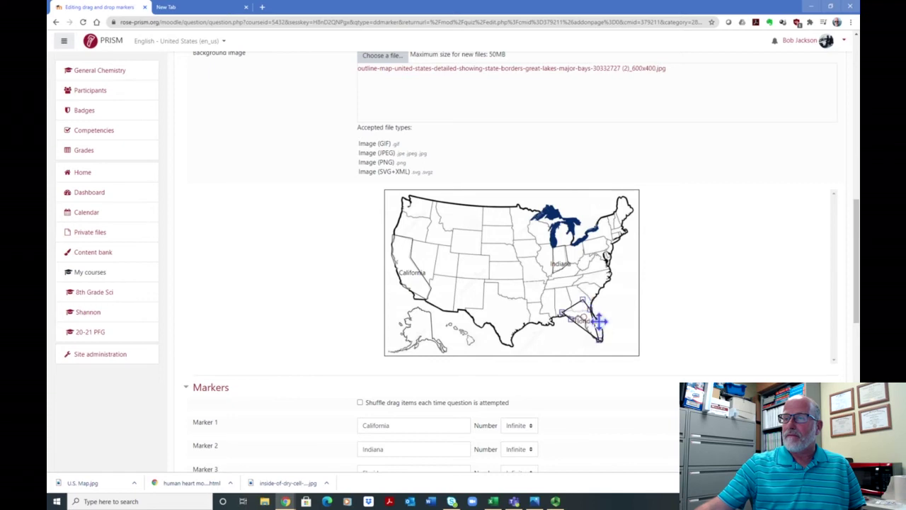
{"action": "left_click_drag", "start_coordinate": [592, 310], "coordinate": [607, 338]}
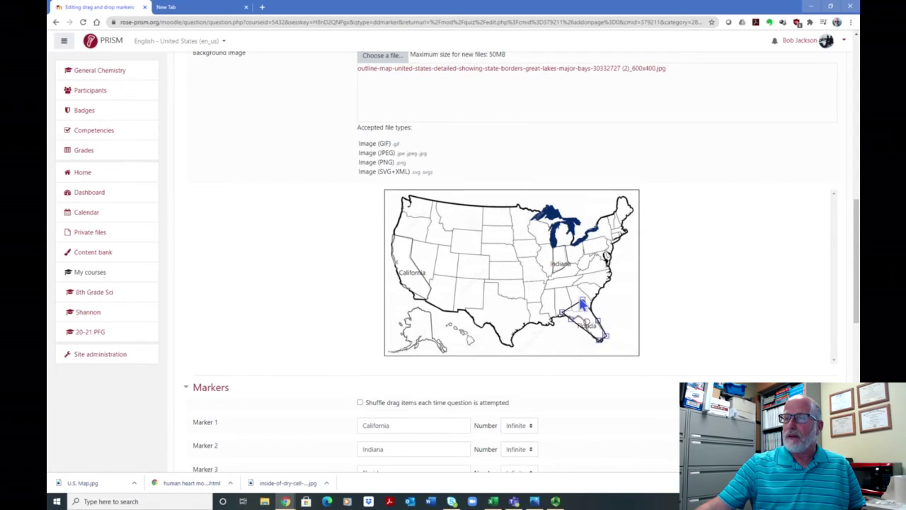
{"action": "left_click_drag", "start_coordinate": [584, 301], "coordinate": [593, 310]}
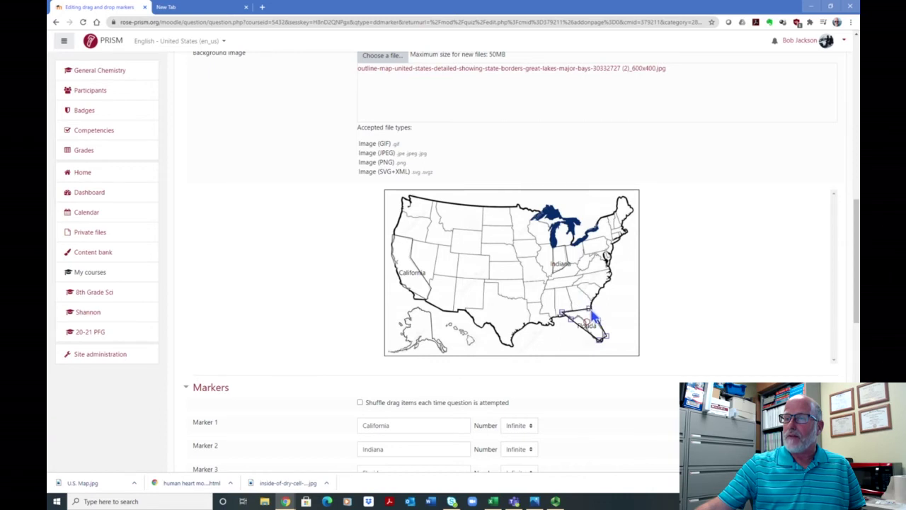
{"action": "mouse_move", "coordinate": [591, 308]}
{"action": "left_mouse_down"}
{"action": "mouse_move", "coordinate": [610, 336]}
{"action": "mouse_move", "coordinate": [586, 324]}
{"action": "left_mouse_up"}
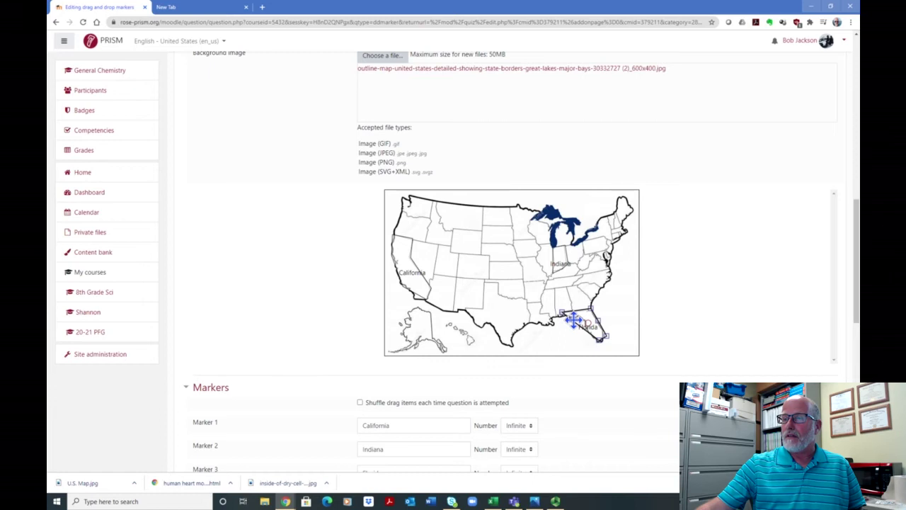
{"action": "left_click_drag", "start_coordinate": [574, 320], "coordinate": [585, 320]}
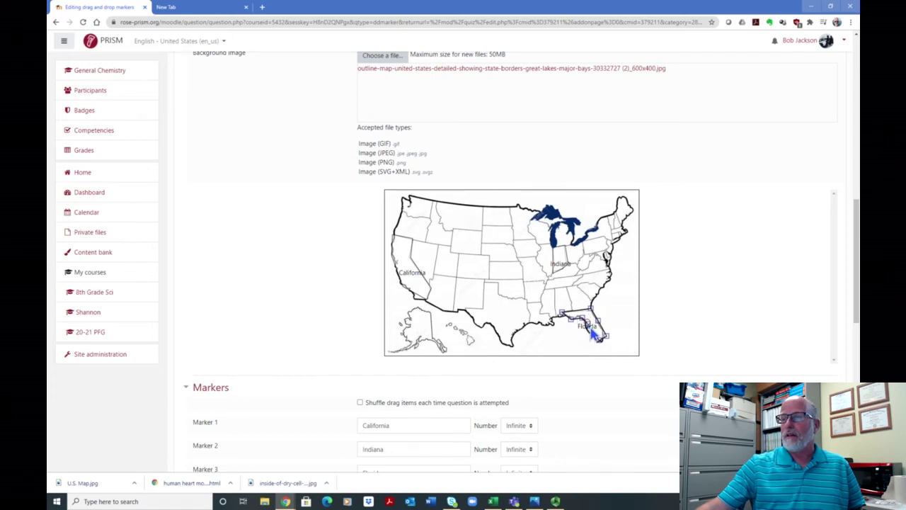
{"action": "left_click_drag", "start_coordinate": [593, 337], "coordinate": [593, 337]}
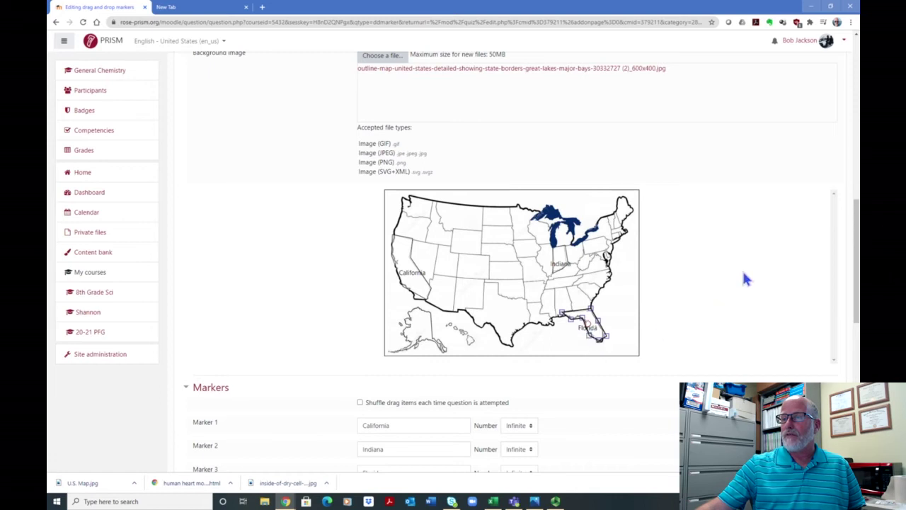
- Assign the Texas marker to drop zone 4 and set its shape to Polygon
{"action": "scroll", "coordinate": [496, 387], "scroll_direction": "down", "scroll_amount": 3}
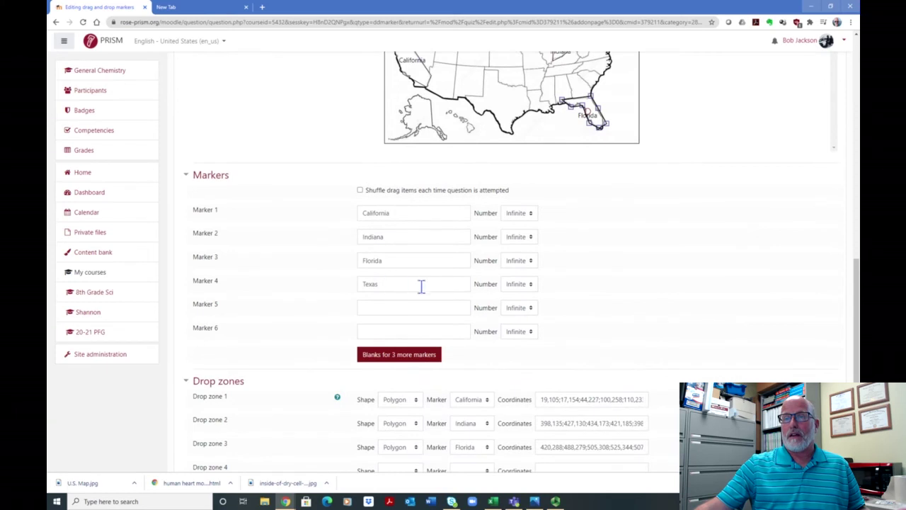
{"action": "scroll", "coordinate": [468, 281], "scroll_direction": "down", "scroll_amount": 2}
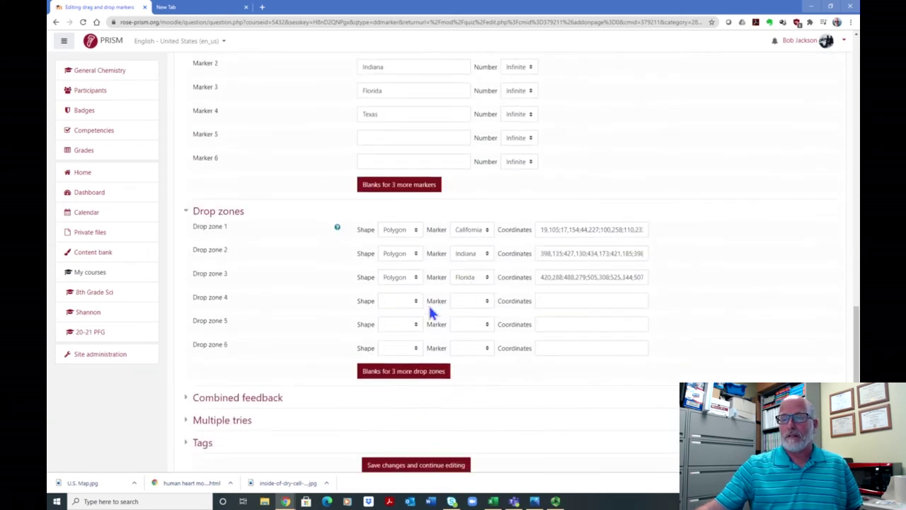
{"action": "left_click", "coordinate": [475, 301]}
{"action": "left_click", "coordinate": [473, 349]}
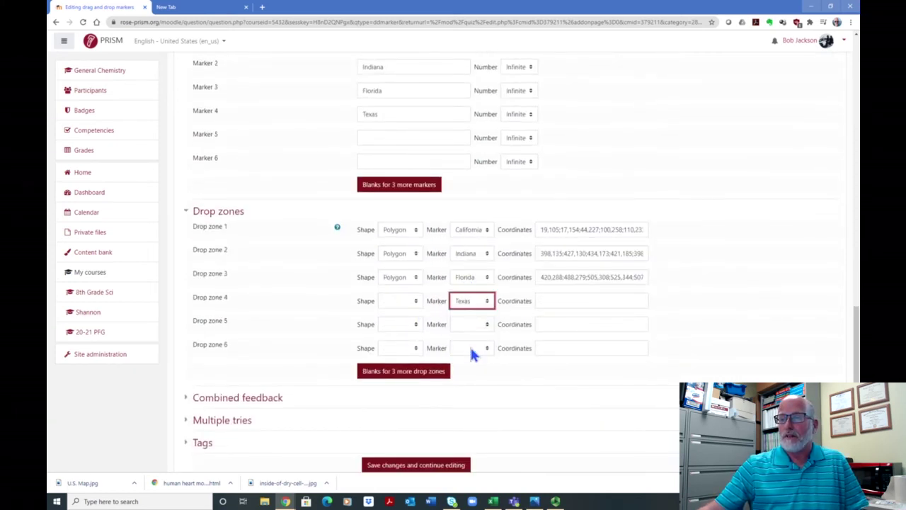
{"action": "left_click", "coordinate": [417, 300]}
{"action": "left_click", "coordinate": [409, 333]}
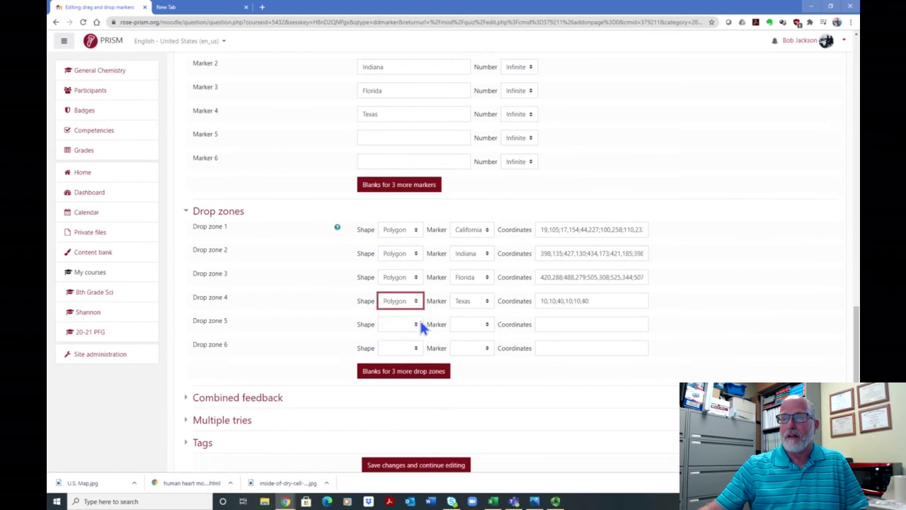
- Move the Texas drop zone polygon from the map's northwest corner onto Texas and fit its corners to the panhandle
{"action": "scroll", "coordinate": [591, 206], "scroll_direction": "up", "scroll_amount": 7}
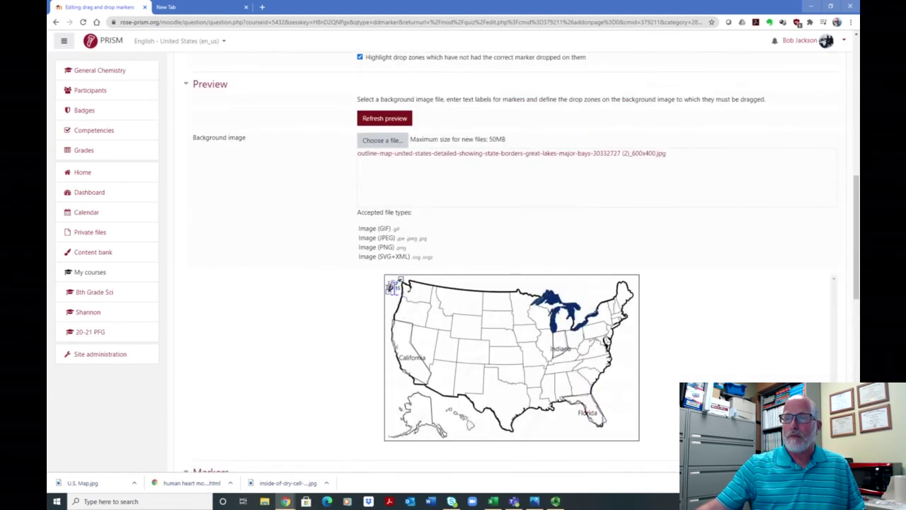
{"action": "mouse_move", "coordinate": [393, 284]}
{"action": "left_mouse_down"}
{"action": "mouse_move", "coordinate": [437, 347]}
{"action": "mouse_move", "coordinate": [430, 332]}
{"action": "left_mouse_up"}
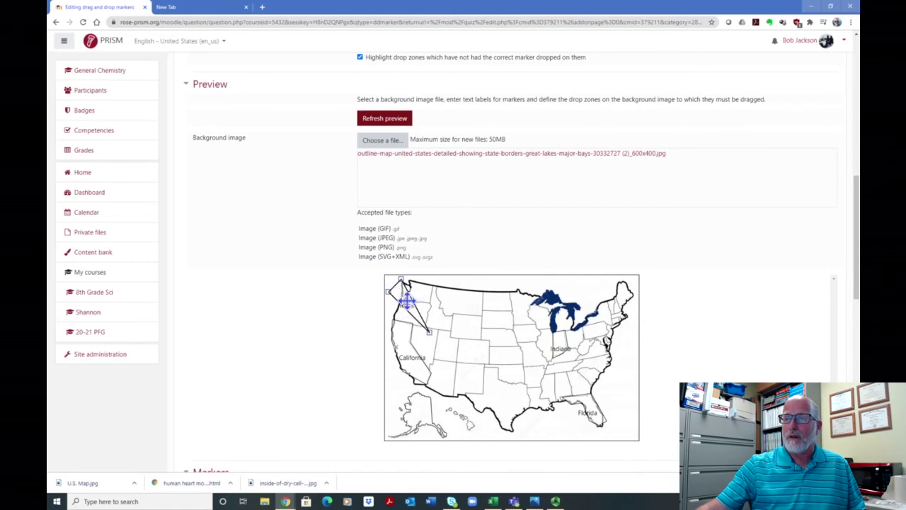
{"action": "mouse_move", "coordinate": [406, 301]}
{"action": "left_mouse_down"}
{"action": "mouse_move", "coordinate": [503, 379]}
{"action": "mouse_move", "coordinate": [494, 374]}
{"action": "left_mouse_up"}
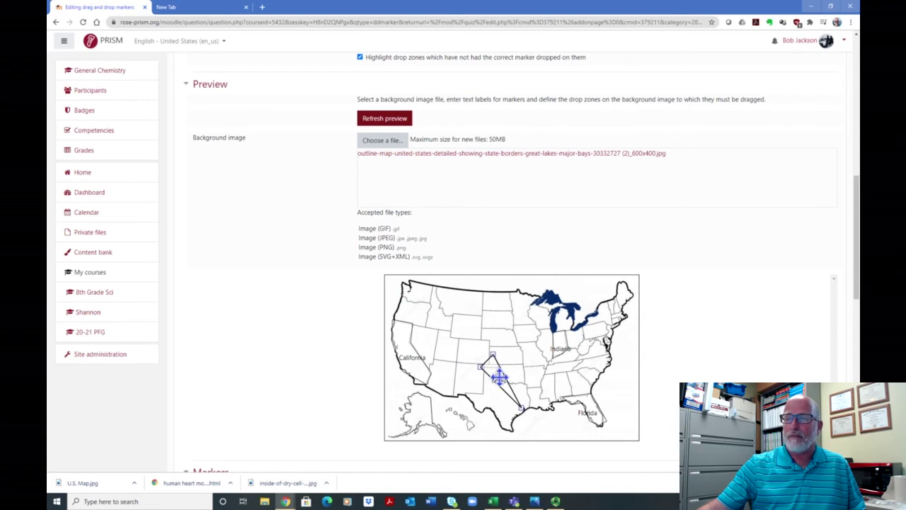
{"action": "left_click_drag", "start_coordinate": [499, 378], "coordinate": [484, 398]}
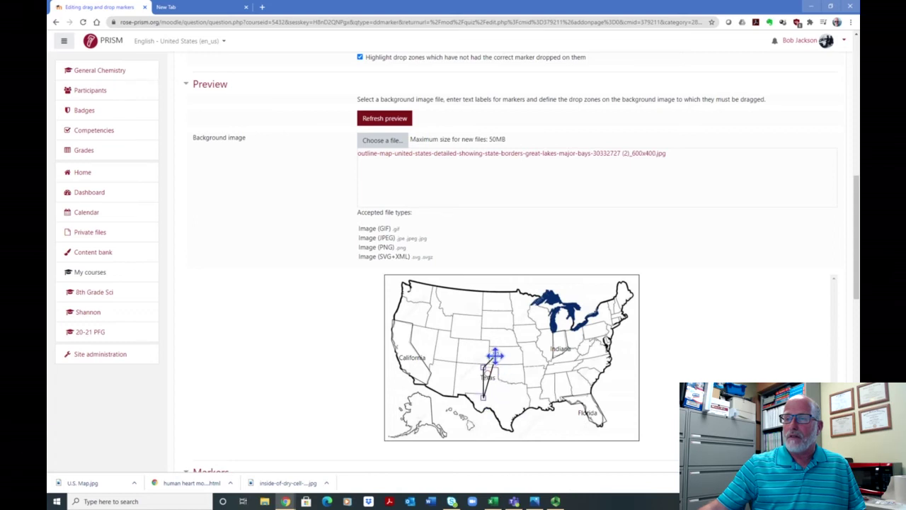
{"action": "left_click_drag", "start_coordinate": [495, 355], "coordinate": [500, 368]}
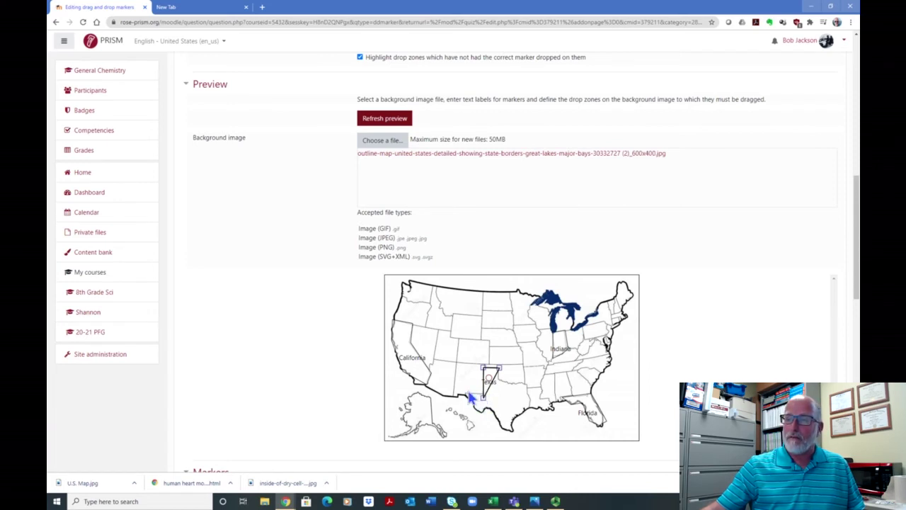
- Add and reposition corner points on the Texas polygon to follow the northern and eastern borders, Gulf coast, southern tip and western border
{"action": "left_click_drag", "start_coordinate": [483, 398], "coordinate": [526, 384]}
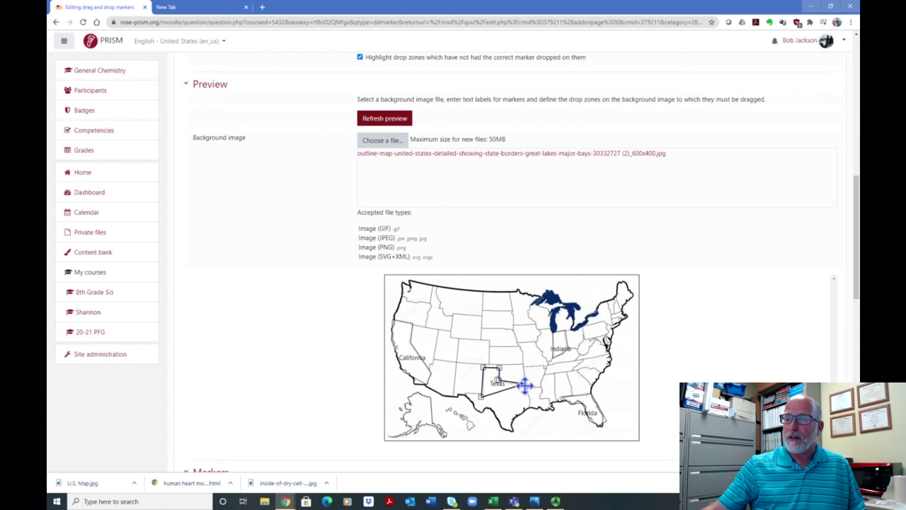
{"action": "left_click_drag", "start_coordinate": [524, 383], "coordinate": [511, 422]}
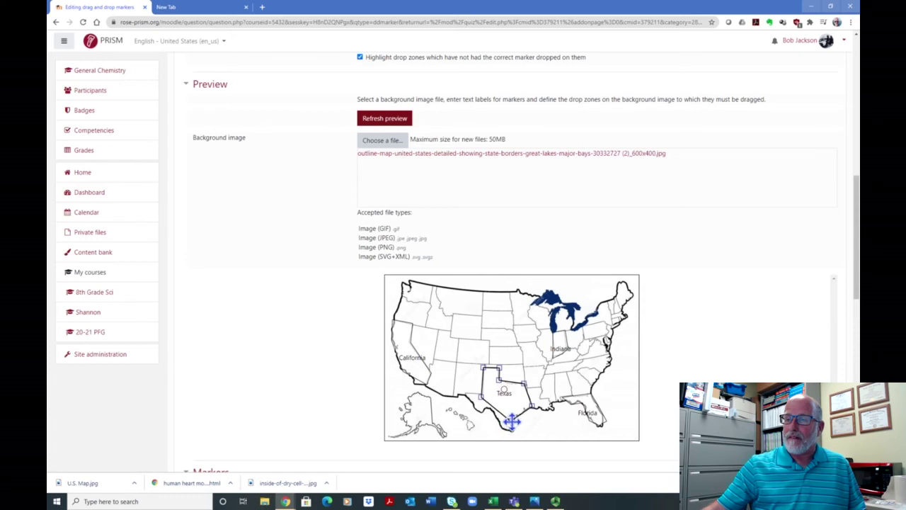
{"action": "left_click_drag", "start_coordinate": [511, 419], "coordinate": [482, 393]}
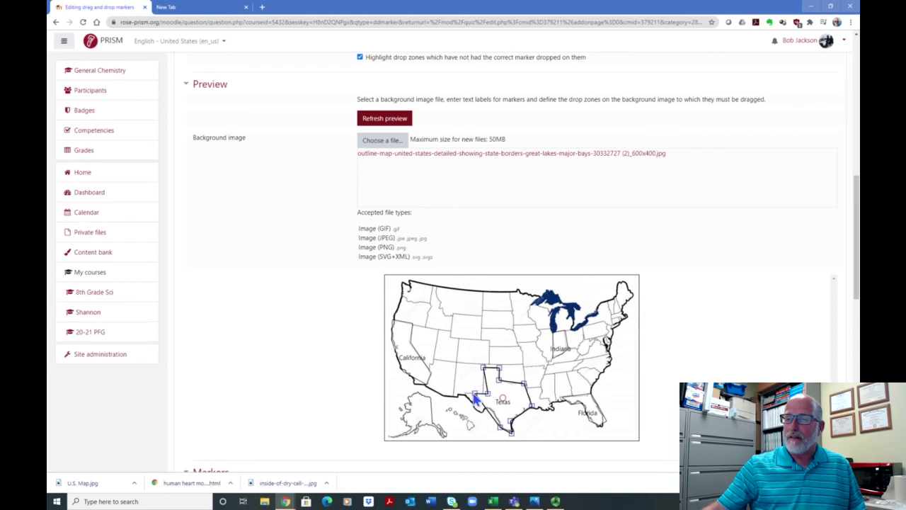
{"action": "left_click_drag", "start_coordinate": [468, 394], "coordinate": [464, 394]}
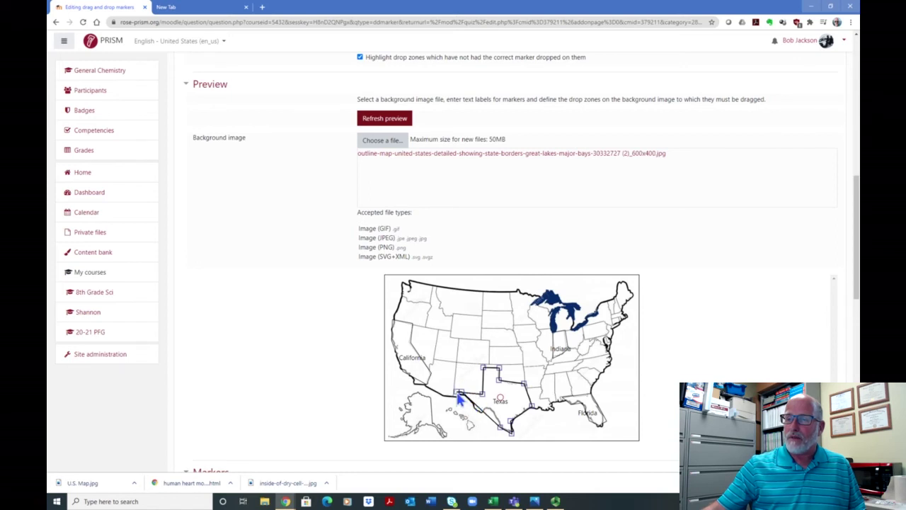
{"action": "left_click_drag", "start_coordinate": [458, 391], "coordinate": [451, 383]}
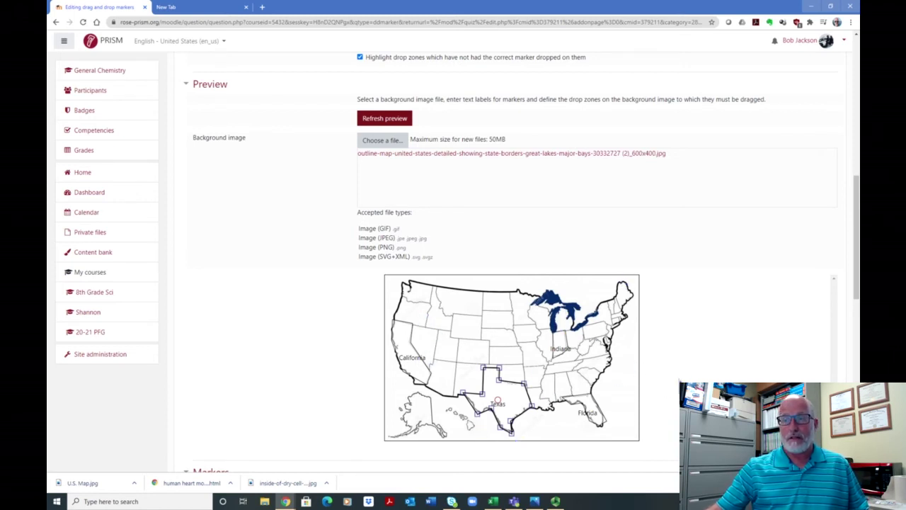
- Review the marker names and the shape, marker and coordinates of each drop zone against the map preview
{"action": "scroll", "coordinate": [635, 370], "scroll_direction": "down", "scroll_amount": 5}
{"action": "scroll", "coordinate": [569, 354], "scroll_direction": "down", "scroll_amount": 1}
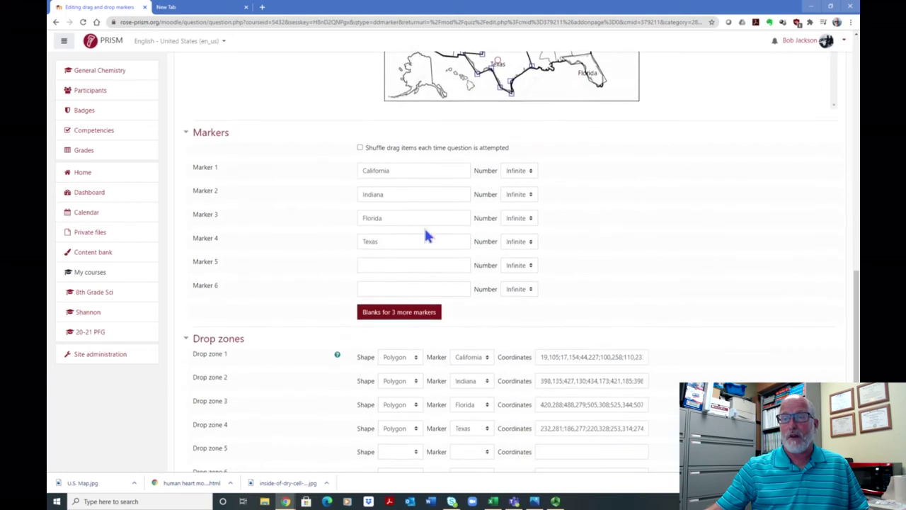
{"action": "scroll", "coordinate": [444, 218], "scroll_direction": "down", "scroll_amount": 3}
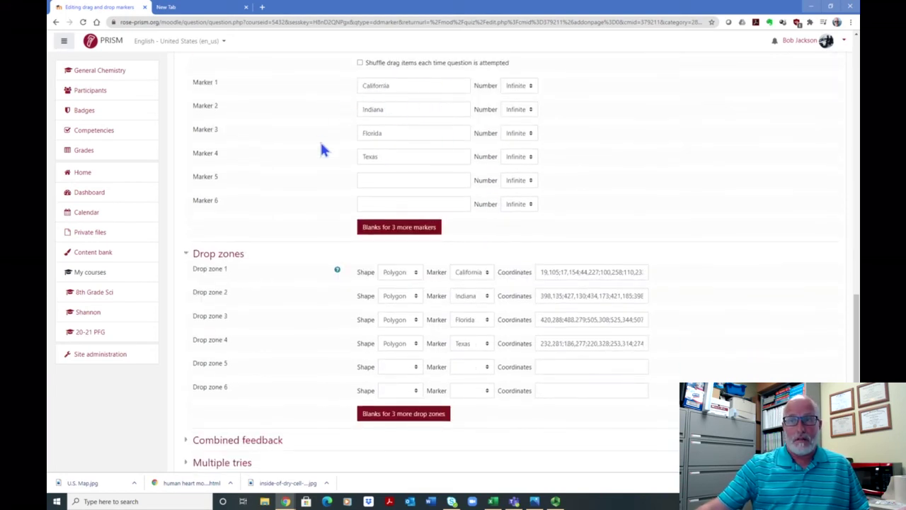
{"action": "scroll", "coordinate": [471, 174], "scroll_direction": "down", "scroll_amount": 4}
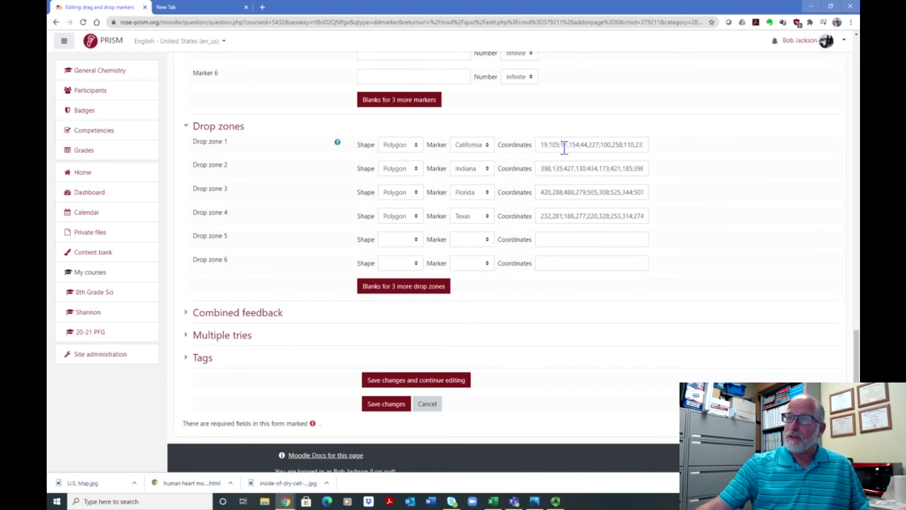
{"action": "scroll", "coordinate": [669, 177], "scroll_direction": "up", "scroll_amount": 6}
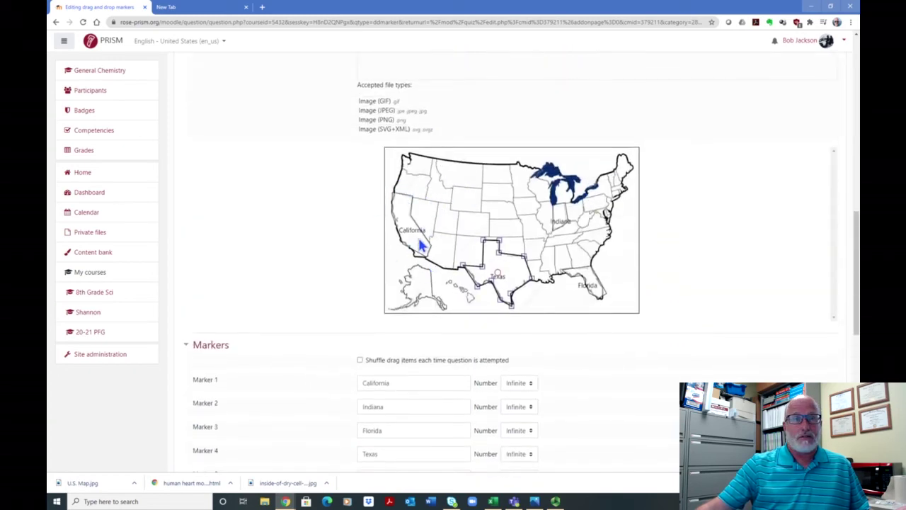
{"action": "scroll", "coordinate": [701, 186], "scroll_direction": "down", "scroll_amount": 6}
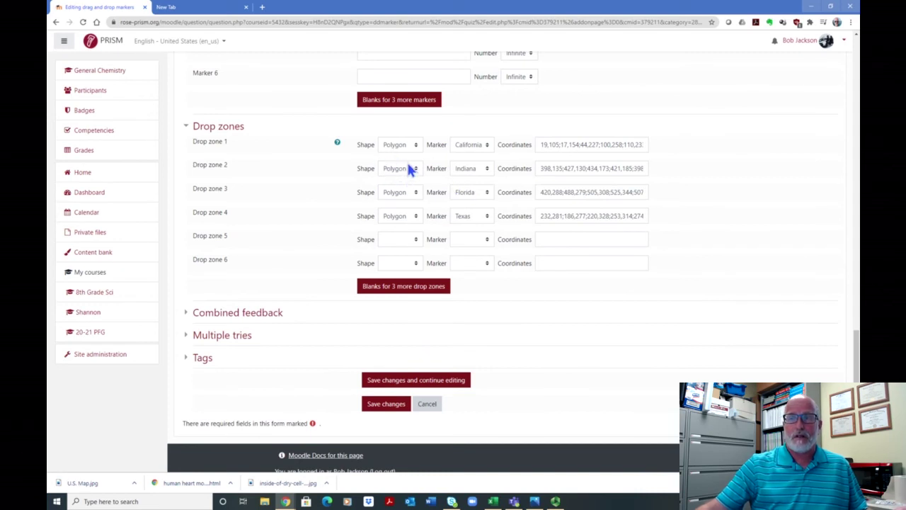
{"action": "scroll", "coordinate": [290, 206], "scroll_direction": "down", "scroll_amount": 1}
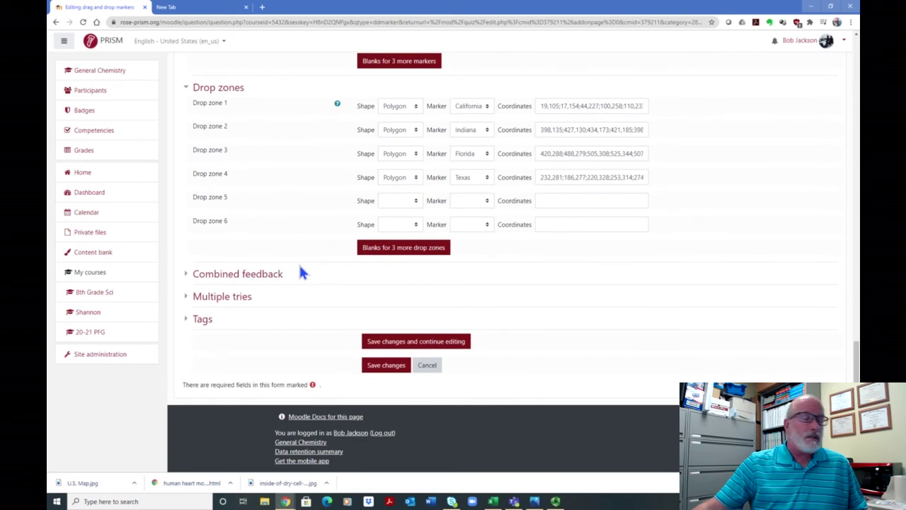
- Expand the combined feedback settings and insert a smiley emoji at the start of the feedback for any correct response
{"action": "left_click", "coordinate": [250, 280]}
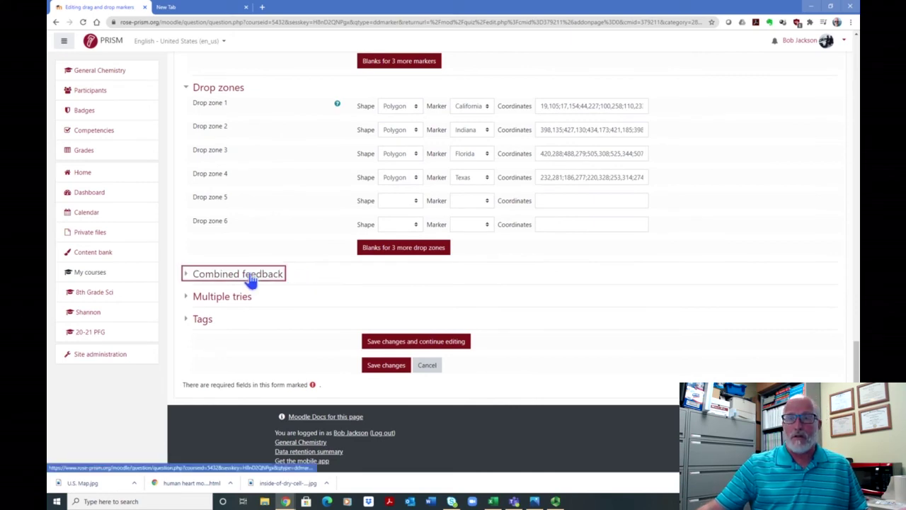
{"action": "scroll", "coordinate": [453, 283], "scroll_direction": "down", "scroll_amount": 1}
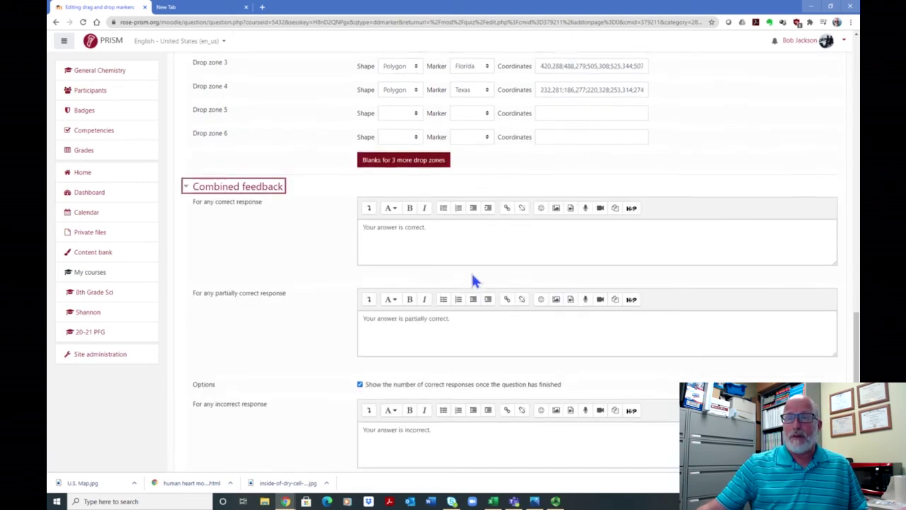
{"action": "scroll", "coordinate": [474, 281], "scroll_direction": "down", "scroll_amount": 2}
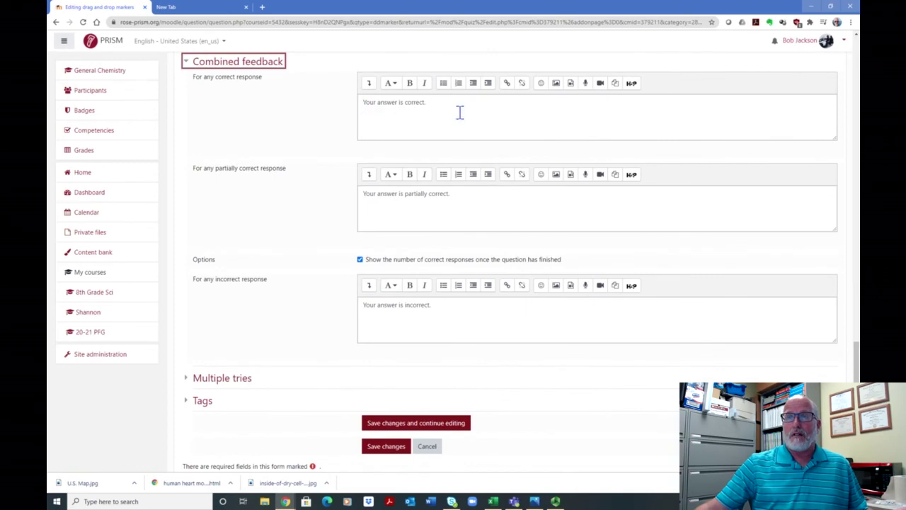
{"action": "left_click", "coordinate": [542, 85]}
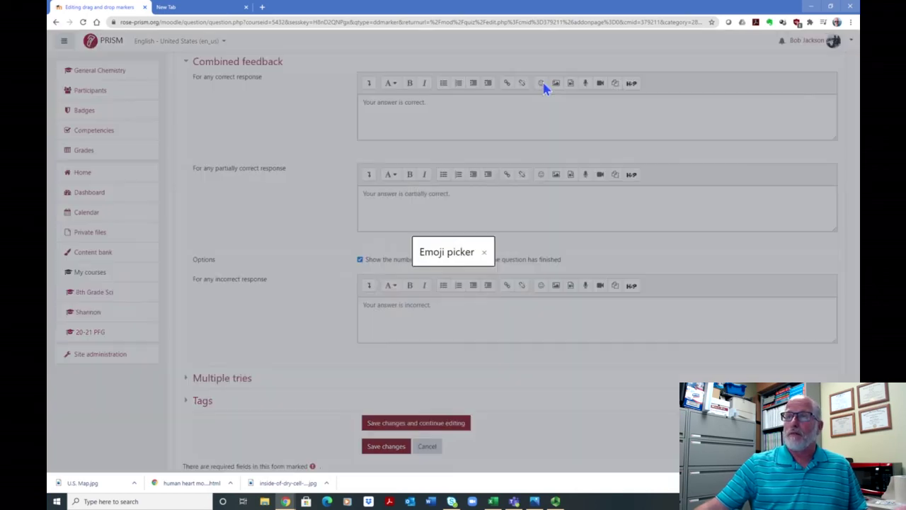
{"action": "left_click", "coordinate": [391, 246]}
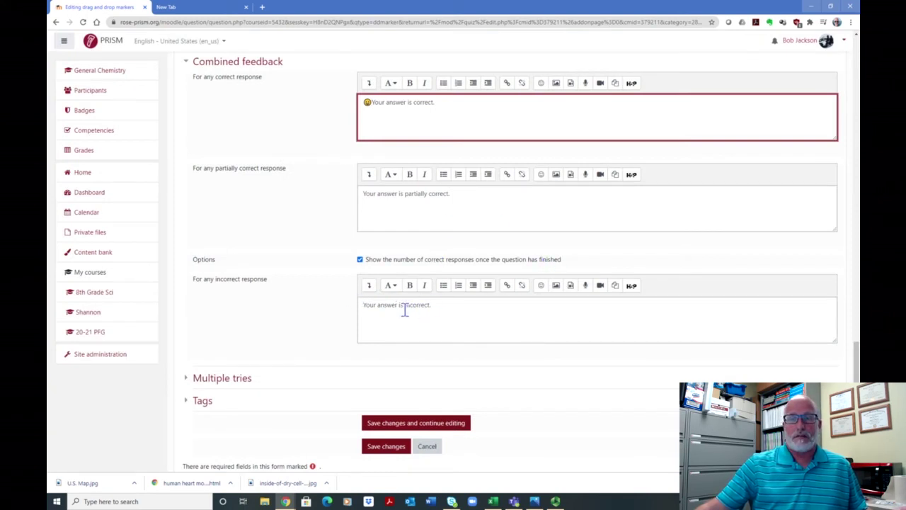
- Expand the multiple tries settings and examine the penalty for each incorrect try and the hint options
{"action": "left_click", "coordinate": [239, 383]}
{"action": "scroll", "coordinate": [478, 328], "scroll_direction": "down", "scroll_amount": 2}
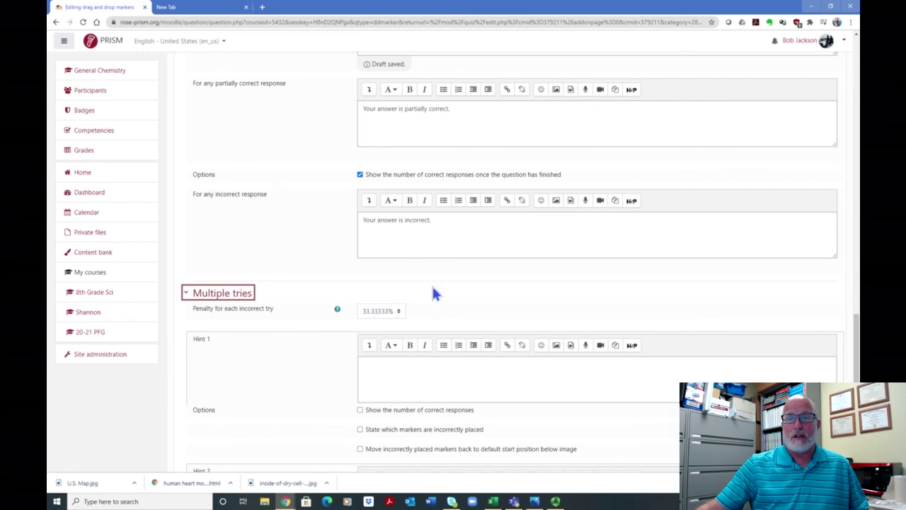
{"action": "scroll", "coordinate": [432, 284], "scroll_direction": "down", "scroll_amount": 3}
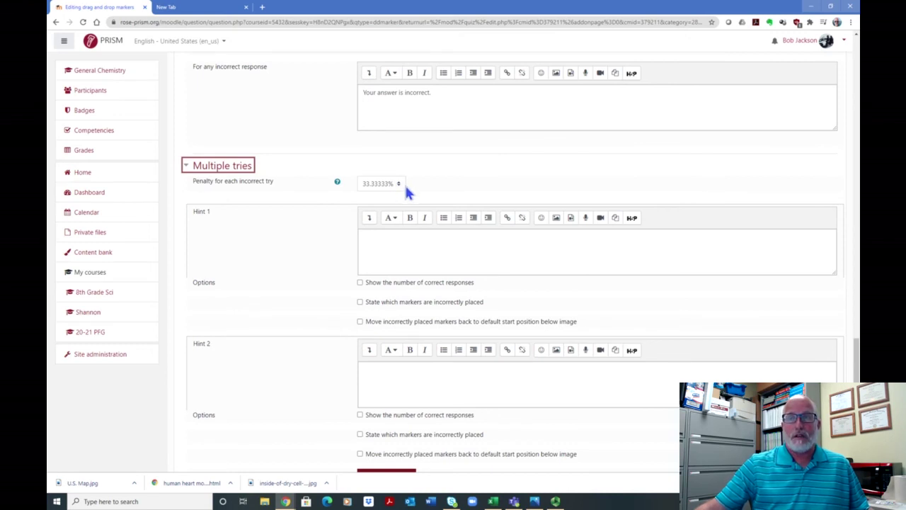
{"action": "scroll", "coordinate": [404, 183], "scroll_direction": "down", "scroll_amount": 2}
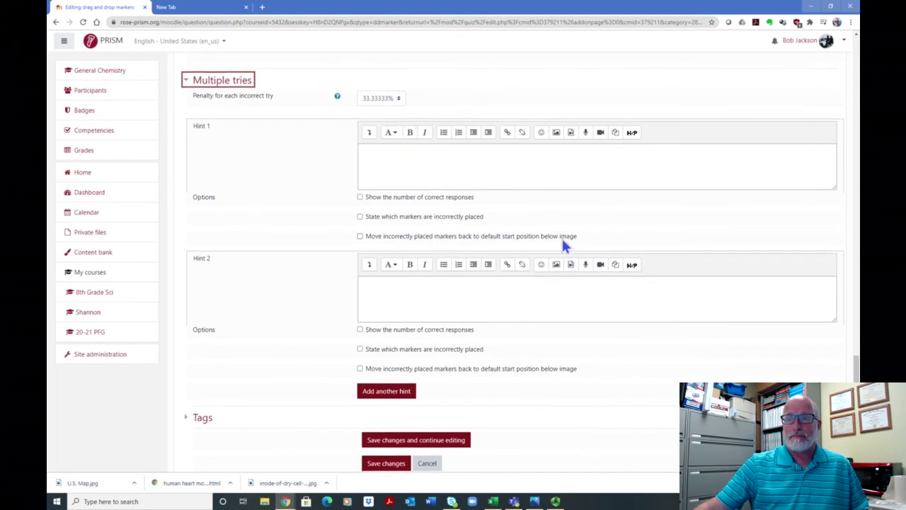
{"action": "scroll", "coordinate": [562, 238], "scroll_direction": "down", "scroll_amount": 1}
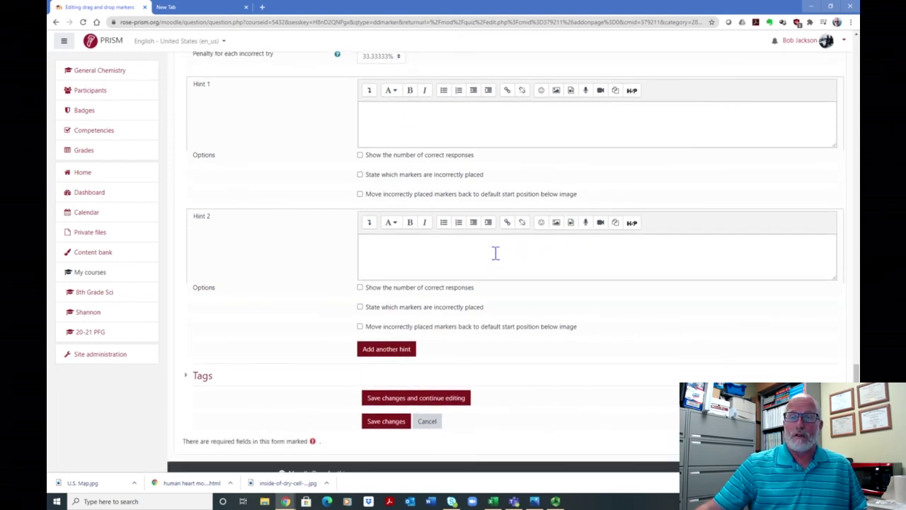
- Look over the whole question form and save the changes to return to the quiz's question list
{"action": "scroll", "coordinate": [507, 287], "scroll_direction": "up", "scroll_amount": 15}
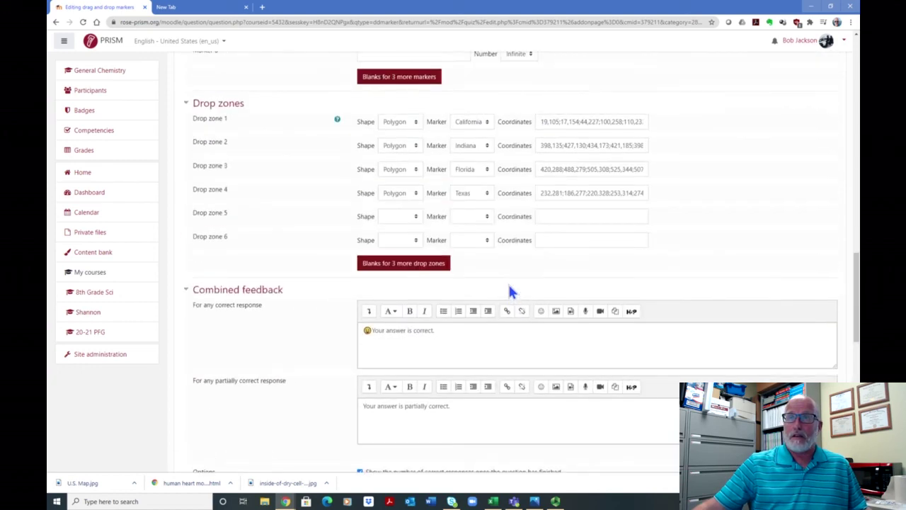
{"action": "scroll", "coordinate": [516, 282], "scroll_direction": "up", "scroll_amount": 10}
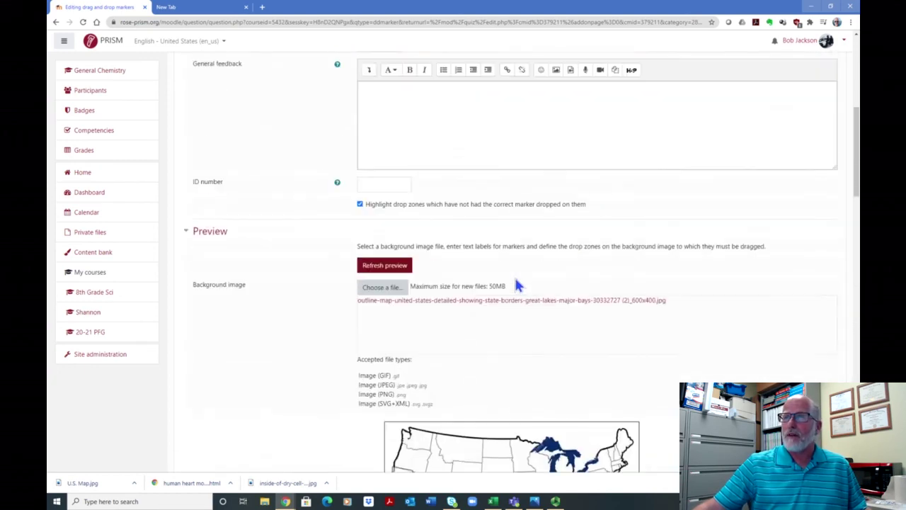
{"action": "scroll", "coordinate": [522, 282], "scroll_direction": "up", "scroll_amount": 4}
{"action": "scroll", "coordinate": [524, 269], "scroll_direction": "down", "scroll_amount": 6}
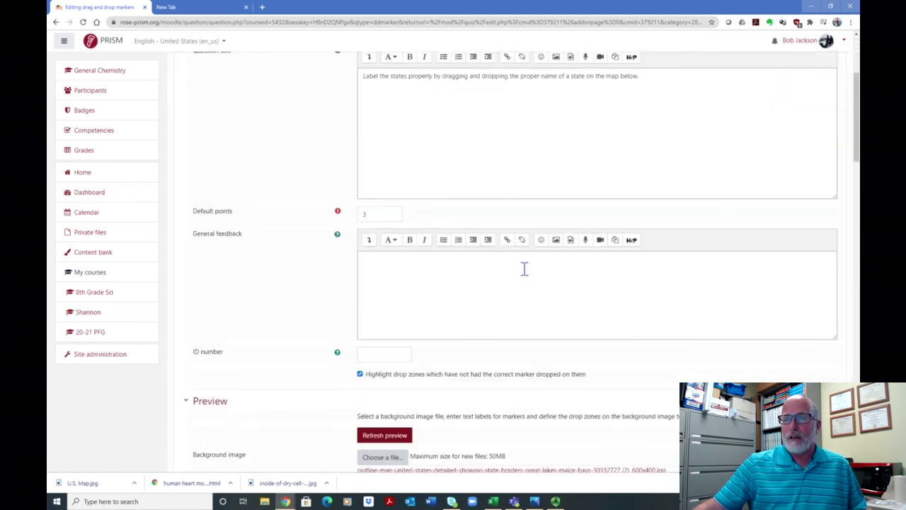
{"action": "scroll", "coordinate": [518, 273], "scroll_direction": "down", "scroll_amount": 3}
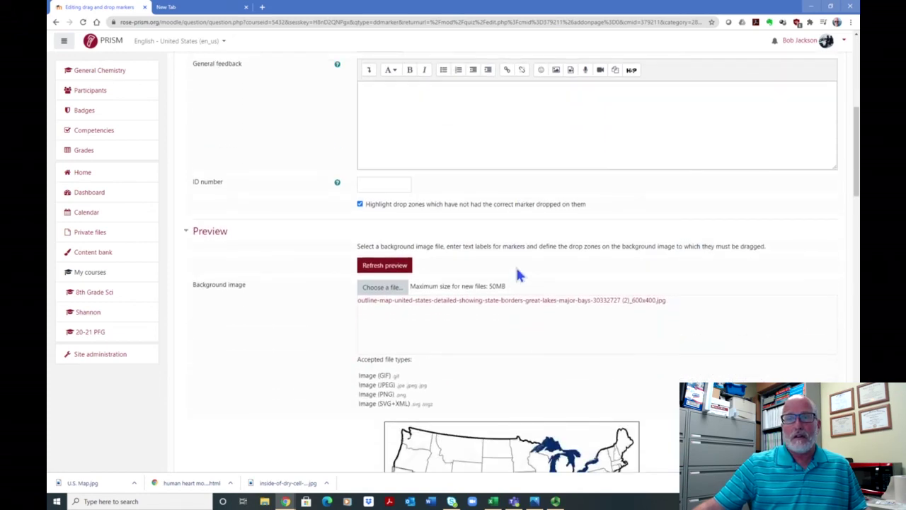
{"action": "scroll", "coordinate": [515, 267], "scroll_direction": "down", "scroll_amount": 10}
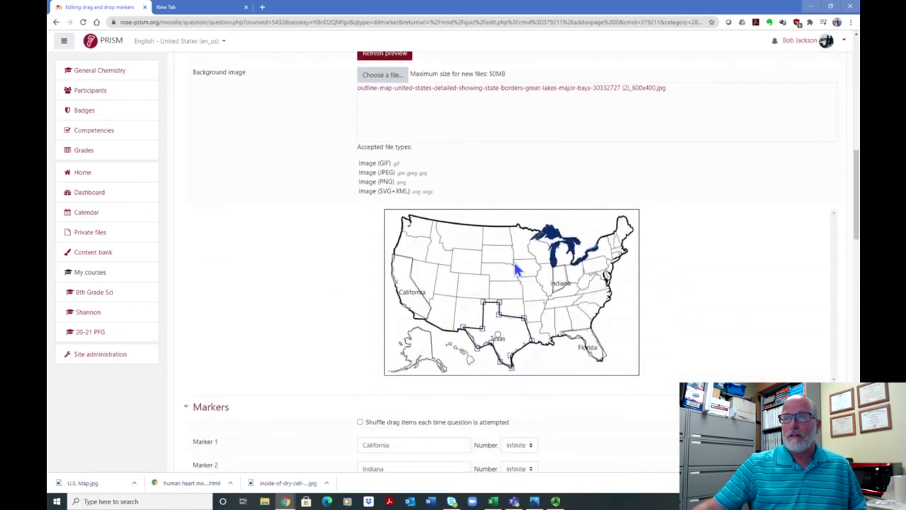
{"action": "scroll", "coordinate": [514, 275], "scroll_direction": "down", "scroll_amount": 10}
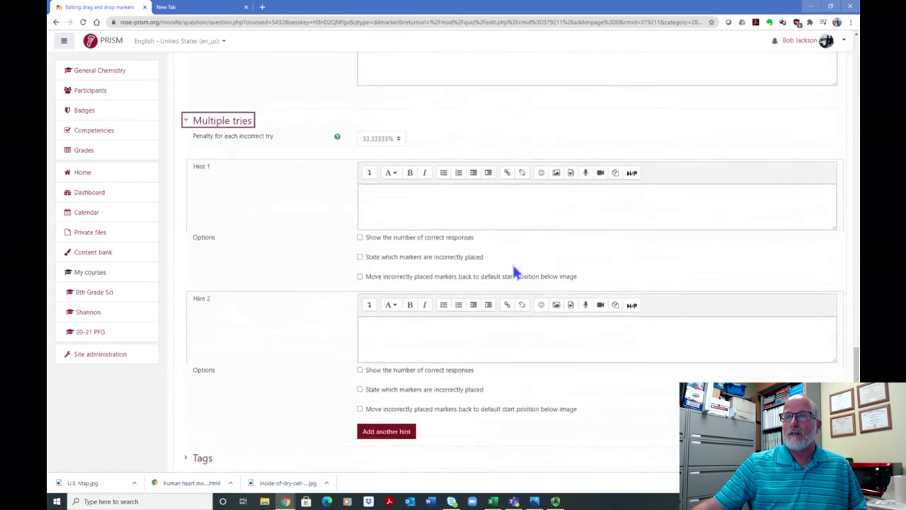
{"action": "left_click", "coordinate": [390, 365]}
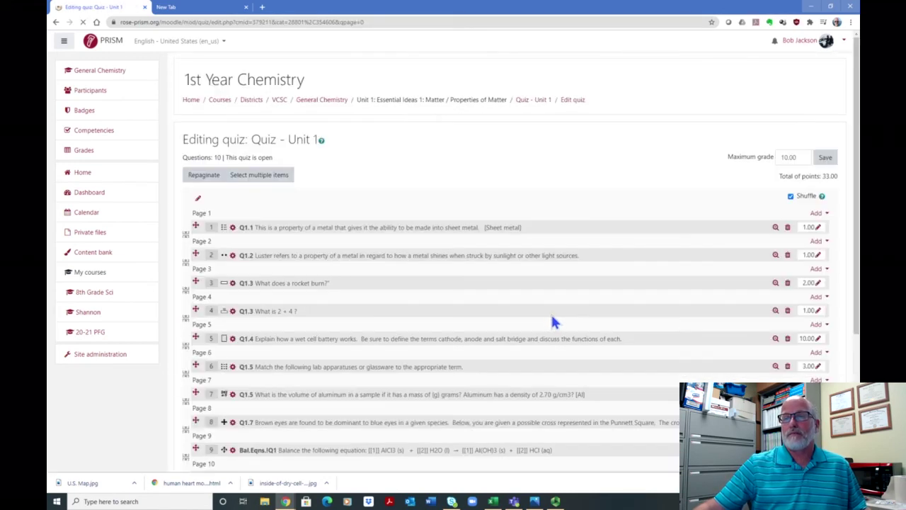
- Preview question U.S.Map1.1 from the quiz and maximize the preview window
{"action": "scroll", "coordinate": [336, 408], "scroll_direction": "down", "scroll_amount": 2}
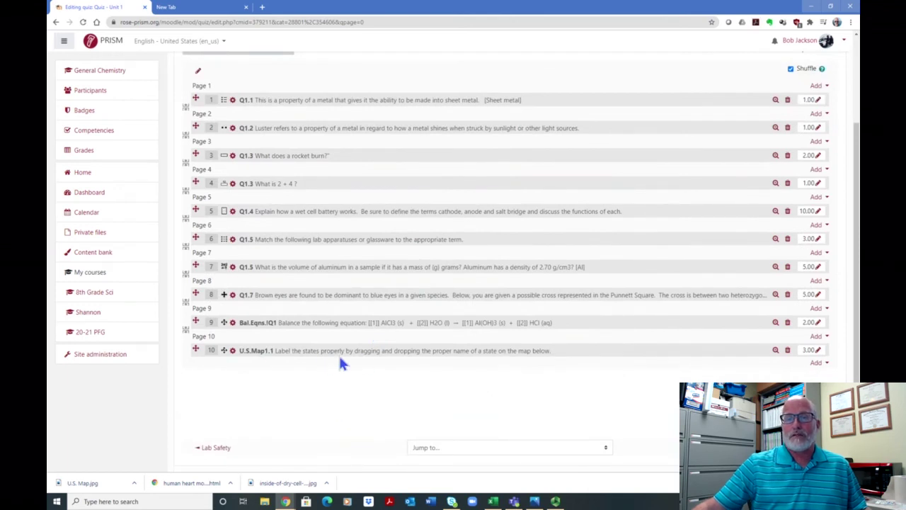
{"action": "left_click", "coordinate": [774, 351]}
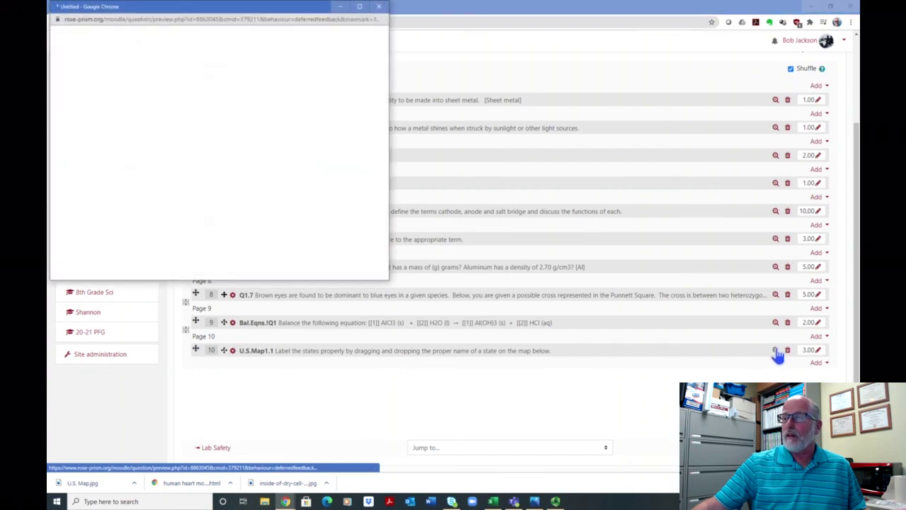
{"action": "left_click", "coordinate": [360, 7]}
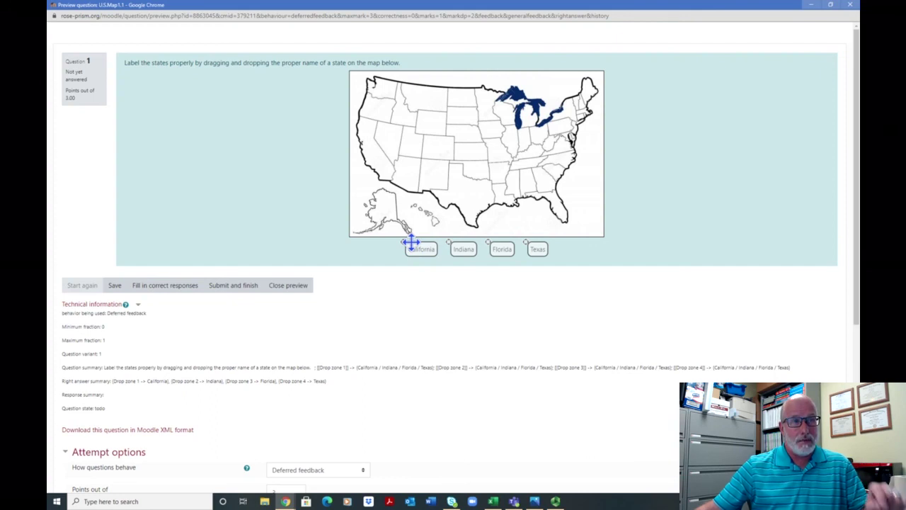
- Place the California marker on the map, try different positions, and leave its crosshair inside northern California
{"action": "left_click_drag", "start_coordinate": [420, 250], "coordinate": [373, 152]}
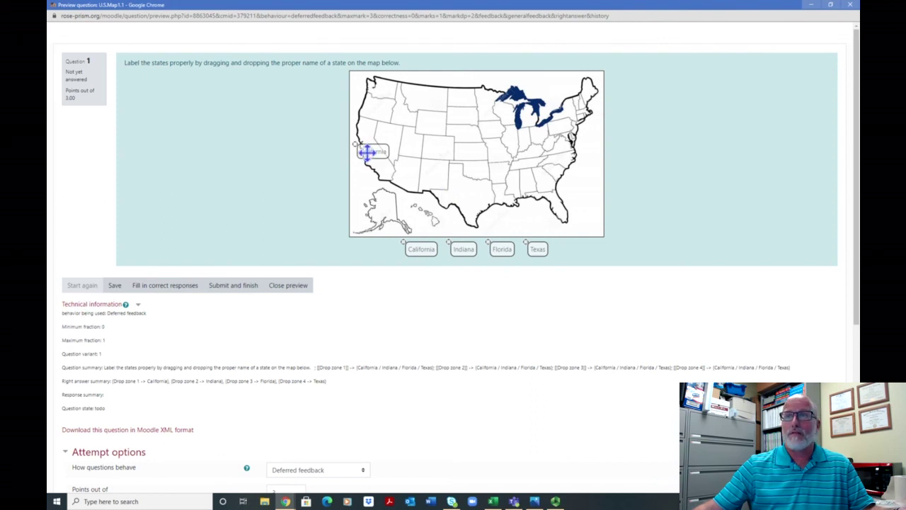
{"action": "left_click_drag", "start_coordinate": [370, 148], "coordinate": [380, 130]}
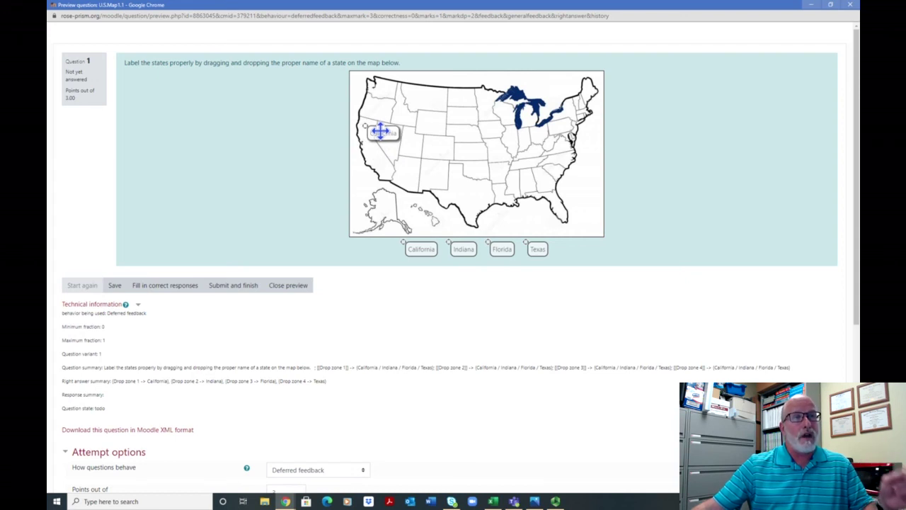
{"action": "left_click_drag", "start_coordinate": [380, 130], "coordinate": [382, 134]}
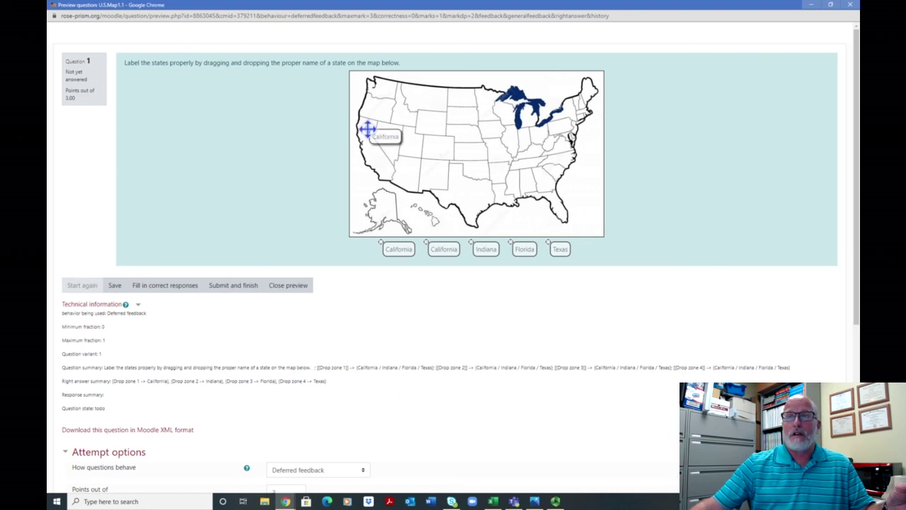
{"action": "left_click_drag", "start_coordinate": [368, 130], "coordinate": [380, 156]}
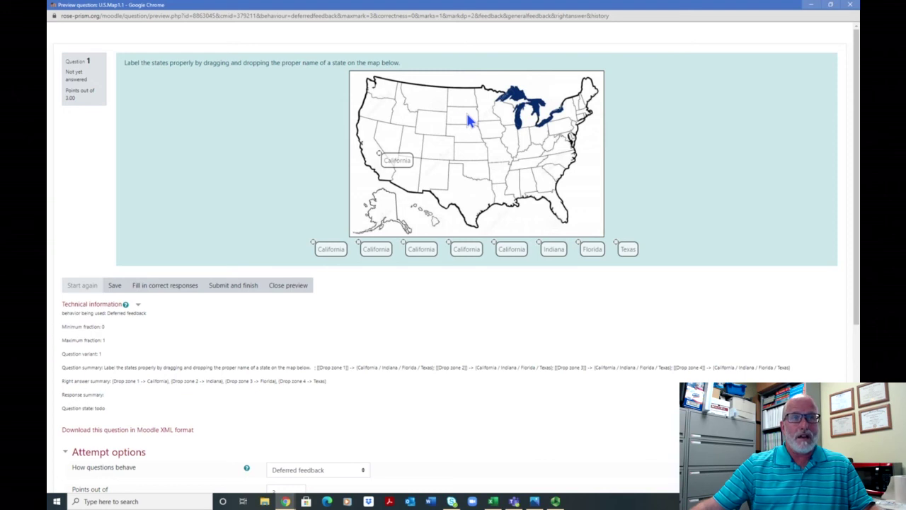
{"action": "left_click_drag", "start_coordinate": [380, 154], "coordinate": [352, 122]}
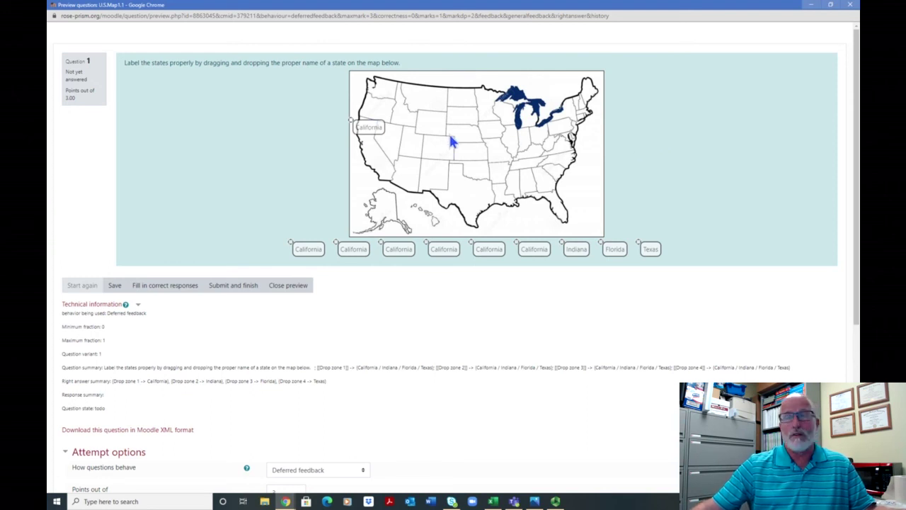
{"action": "left_click_drag", "start_coordinate": [352, 122], "coordinate": [366, 126]}
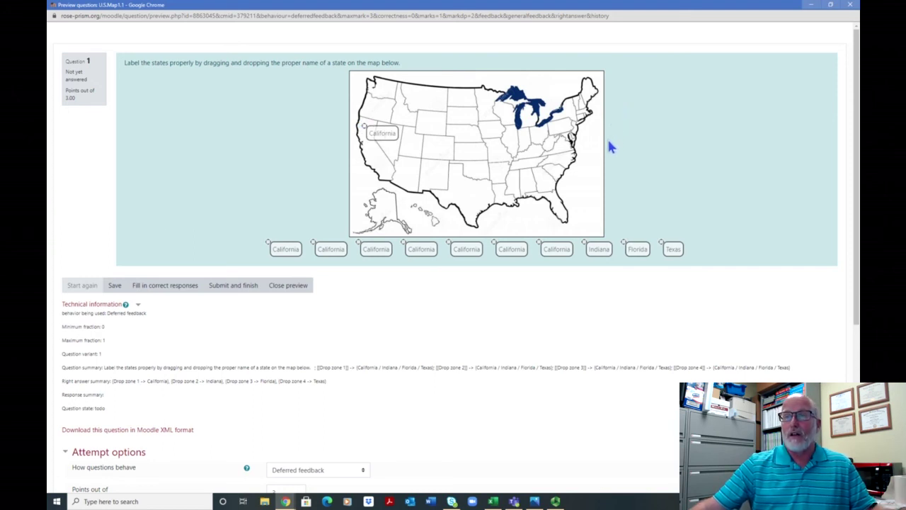
- Place the Florida marker on Florida and the Texas marker on eastern Texas on the map
{"action": "left_click_drag", "start_coordinate": [638, 248], "coordinate": [571, 212]}
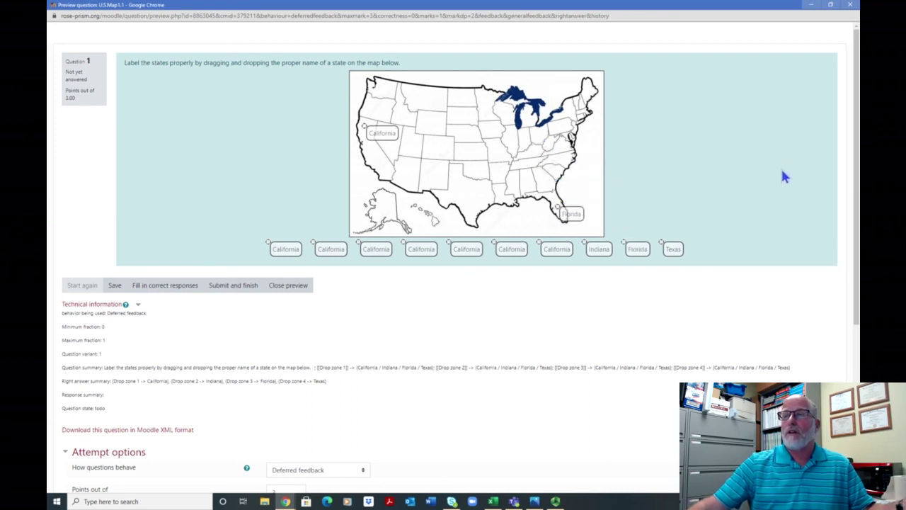
{"action": "left_click_drag", "start_coordinate": [673, 248], "coordinate": [476, 203]}
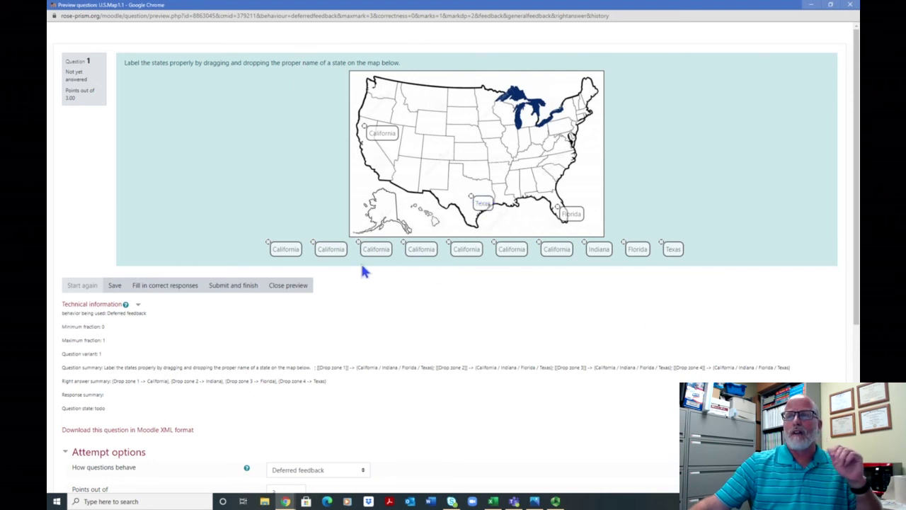
{"action": "scroll", "coordinate": [359, 147], "scroll_direction": "down", "scroll_amount": 1}
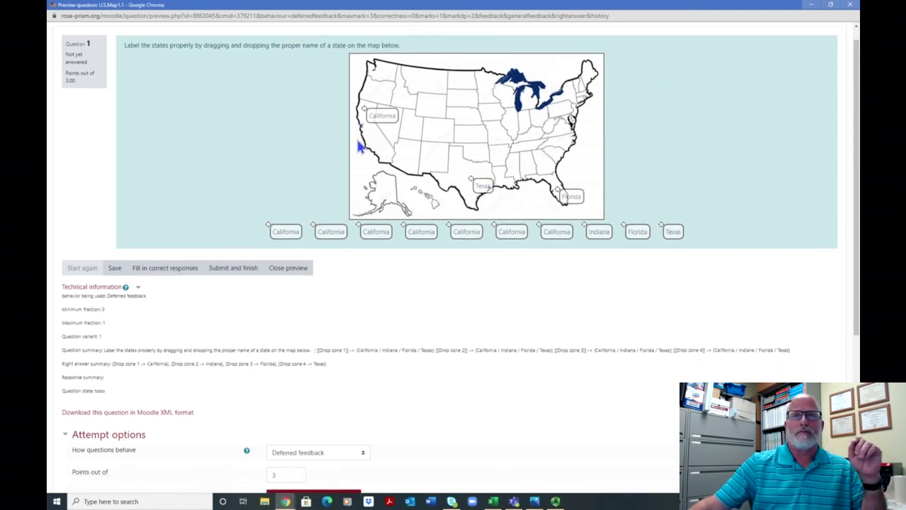
{"action": "scroll", "coordinate": [359, 146], "scroll_direction": "down", "scroll_amount": 2}
{"action": "scroll", "coordinate": [354, 158], "scroll_direction": "up", "scroll_amount": 2}
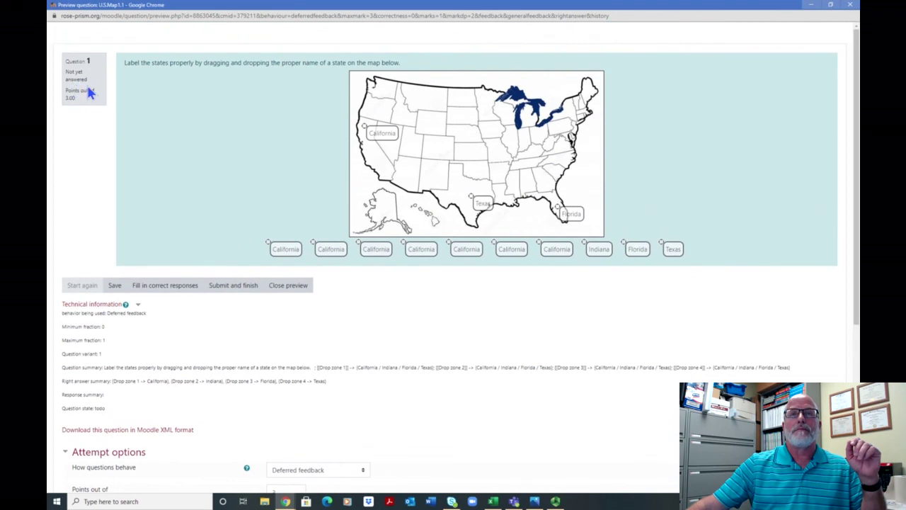